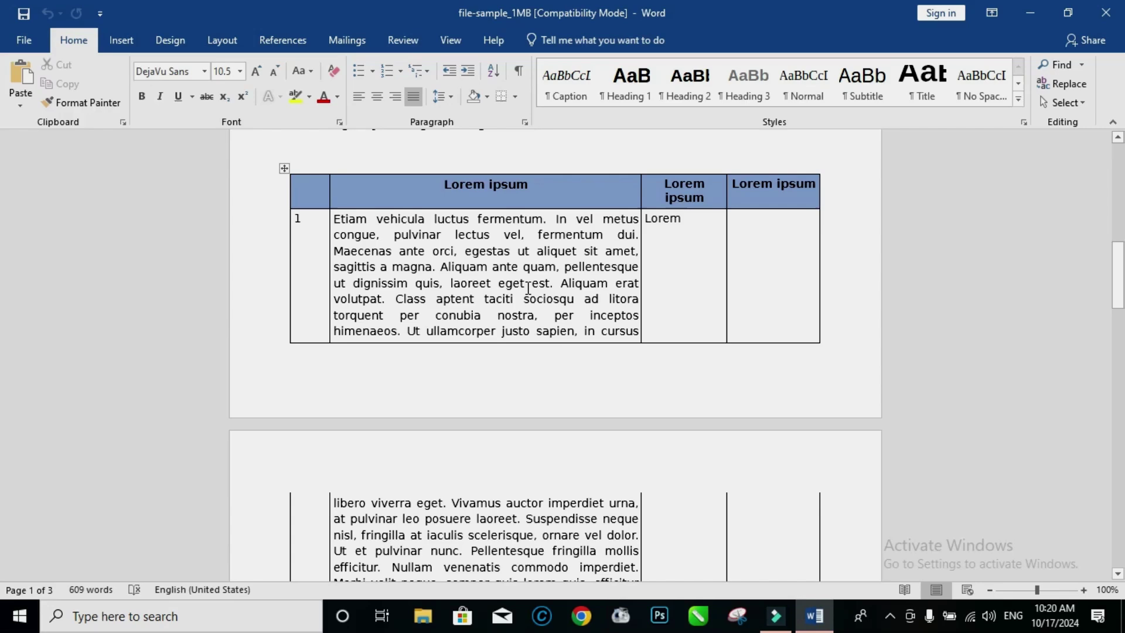
- In Table Properties for the first row, uncheck 'Allow row to break across pages'
scroll(639, 334, up, 3)
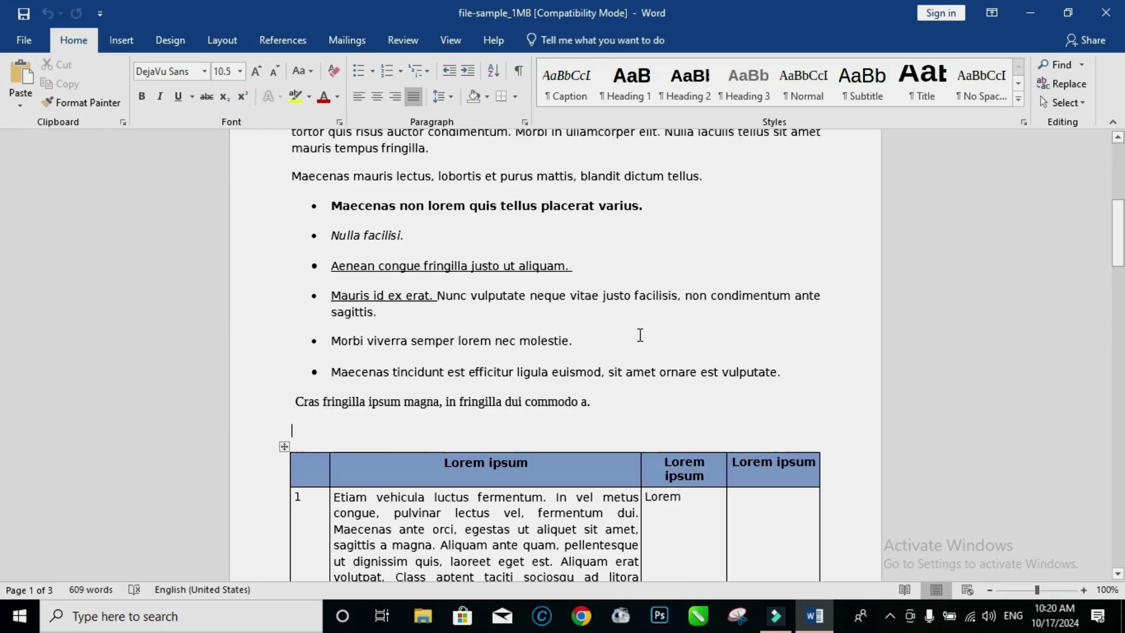
scroll(639, 335, down, 5)
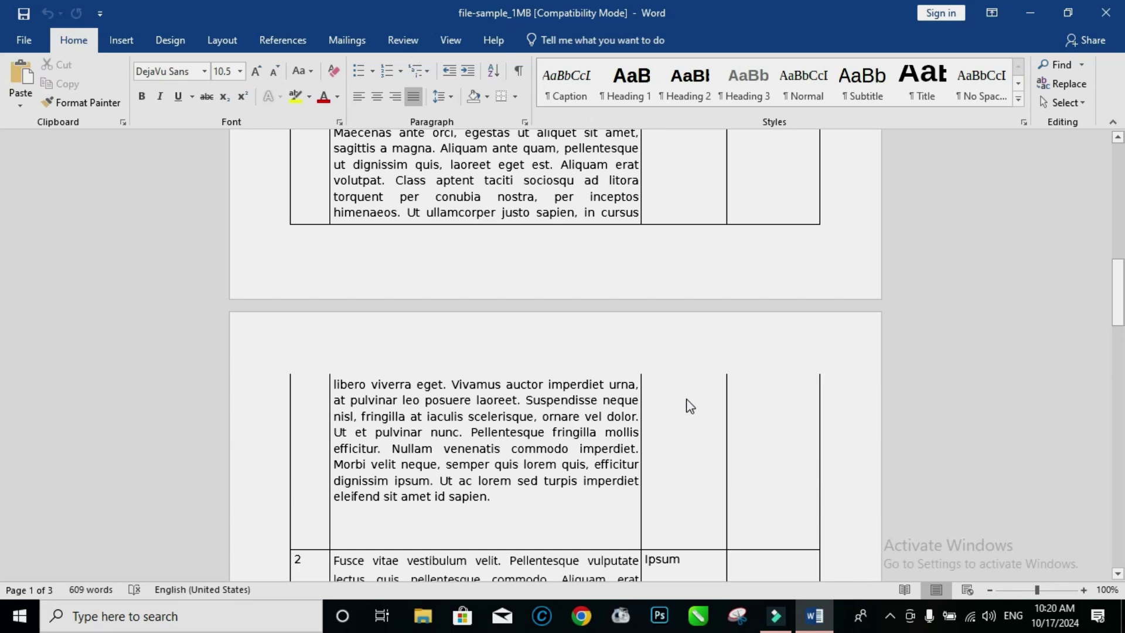
scroll(683, 395, up, 3)
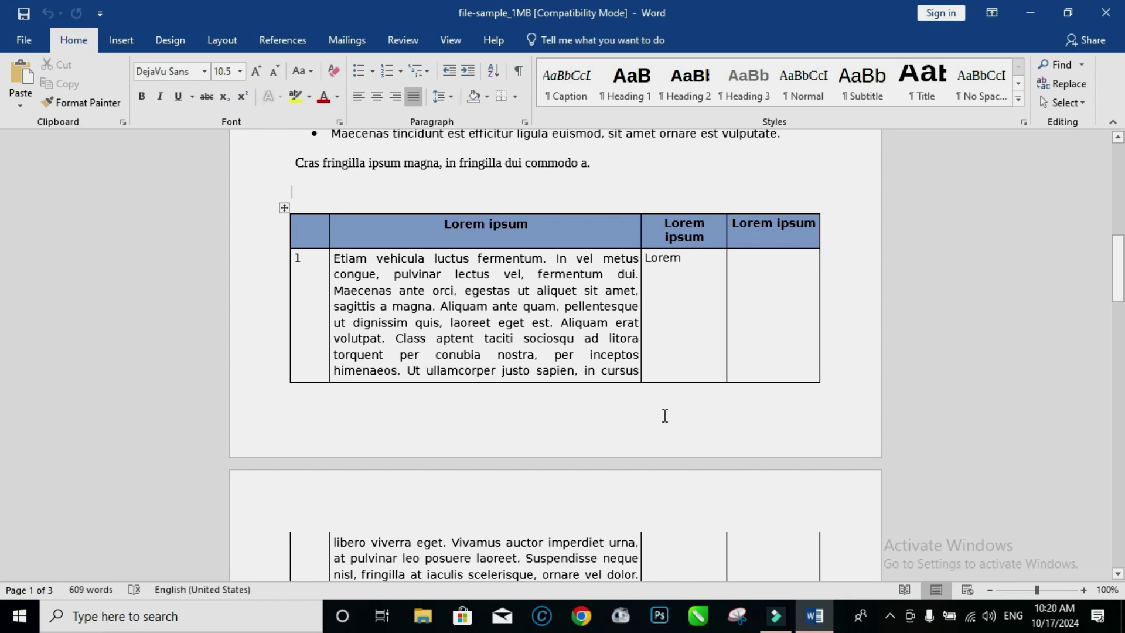
double_click(585, 371)
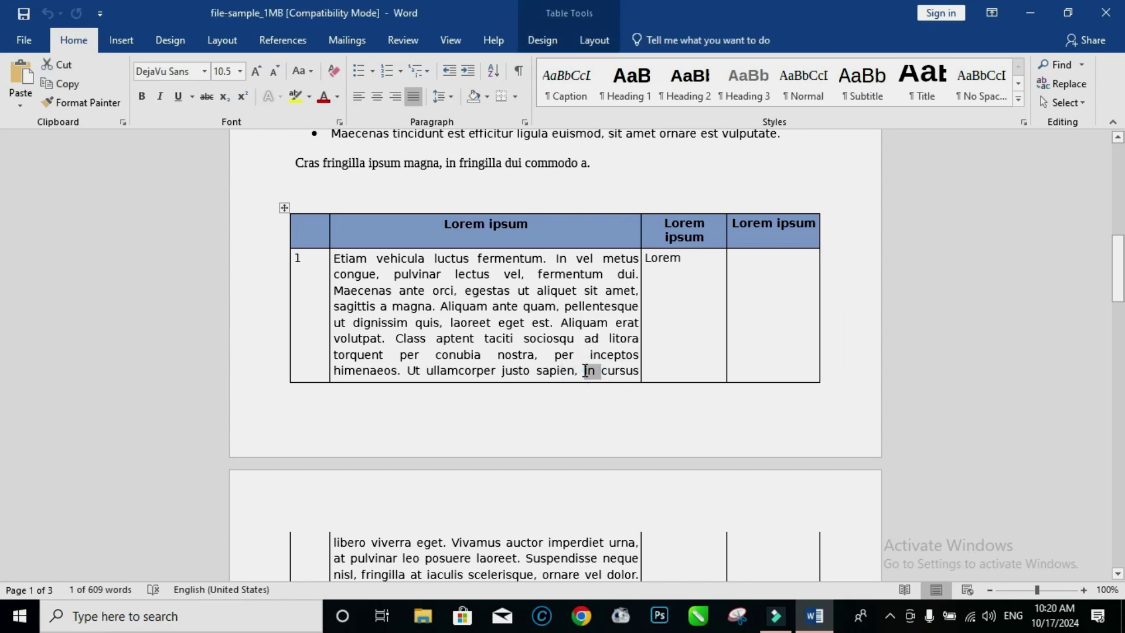
right_click(586, 371)
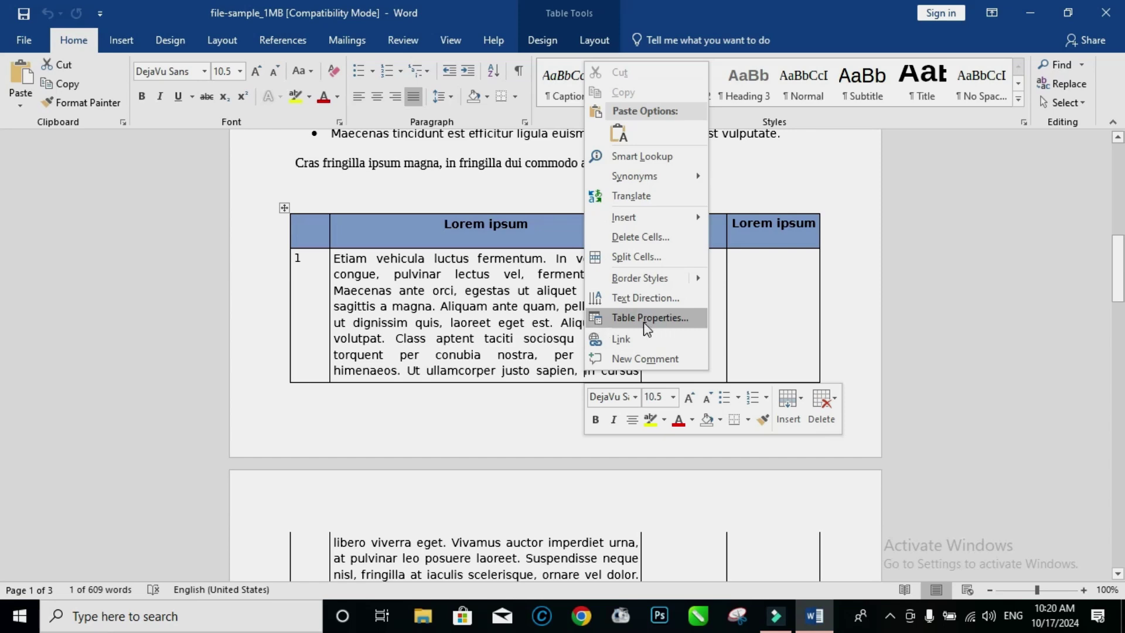
click(694, 318)
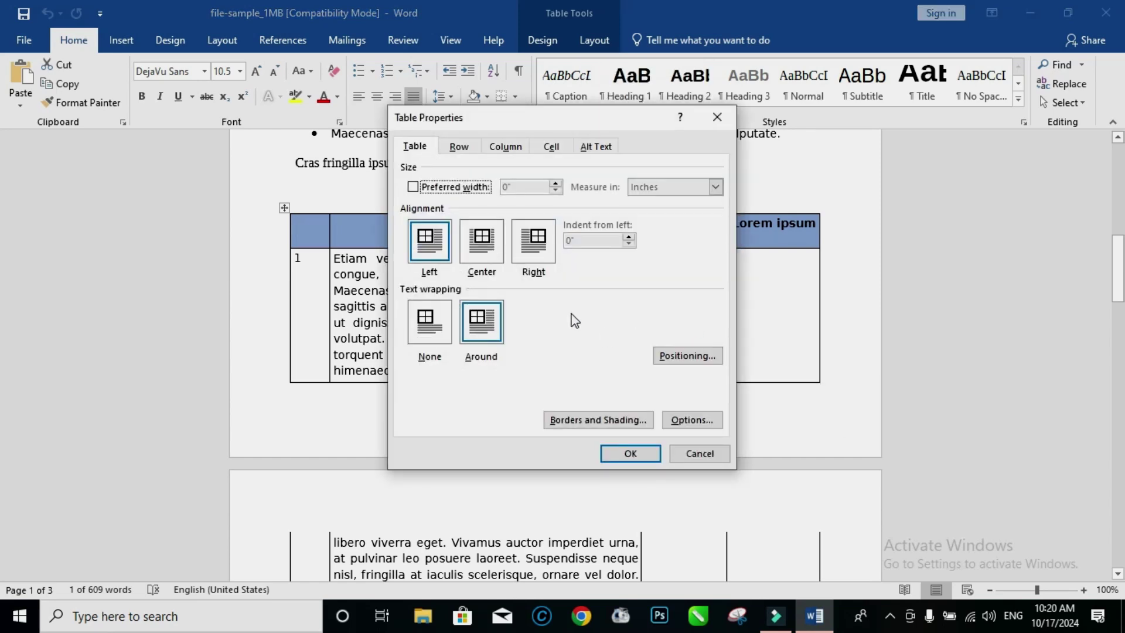
click(463, 146)
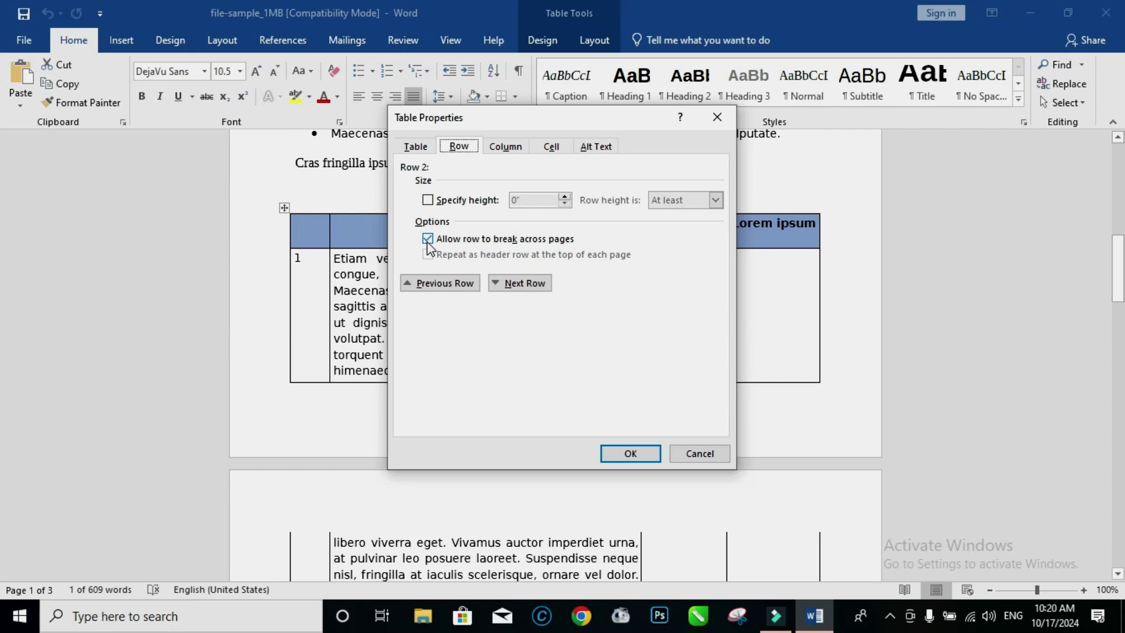
click(428, 240)
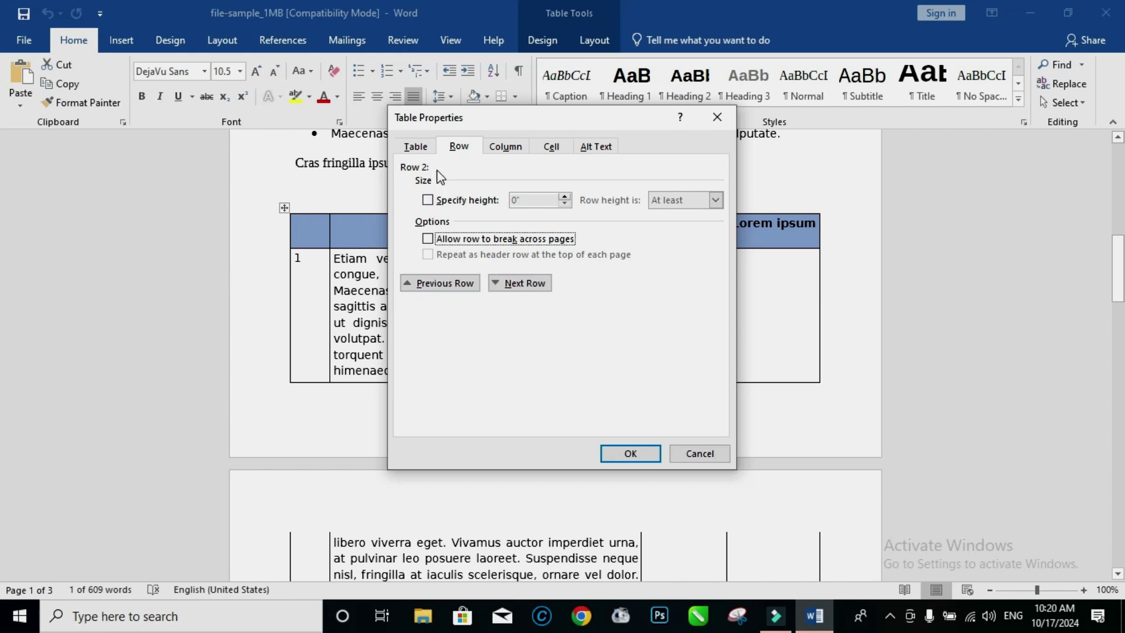
- Set the table's text wrapping to None and apply the properties
click(427, 147)
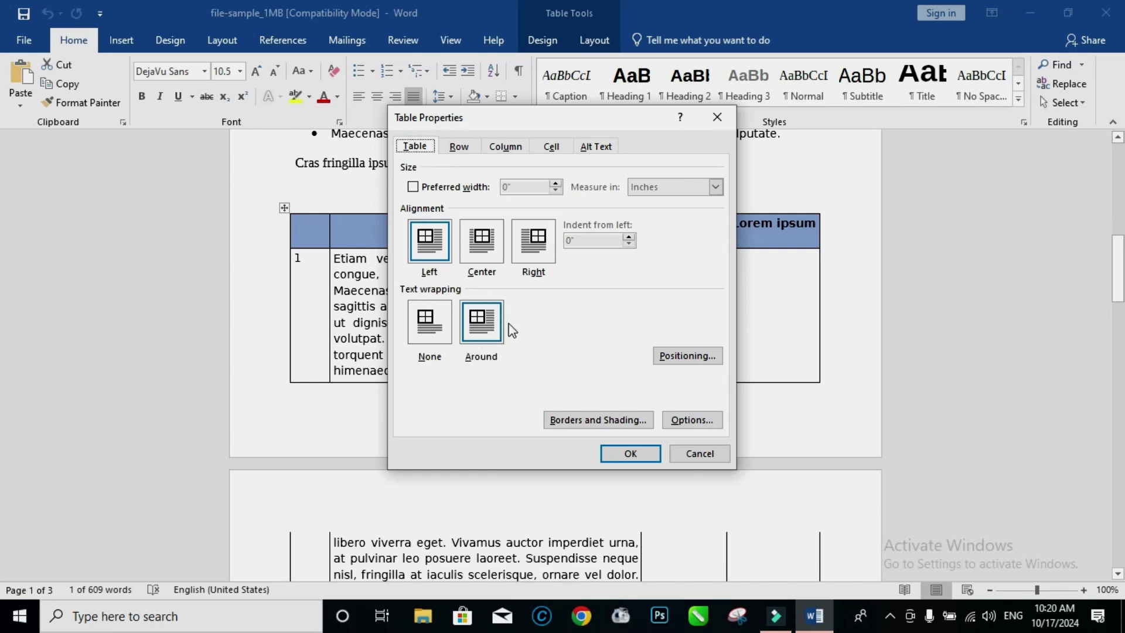
click(427, 340)
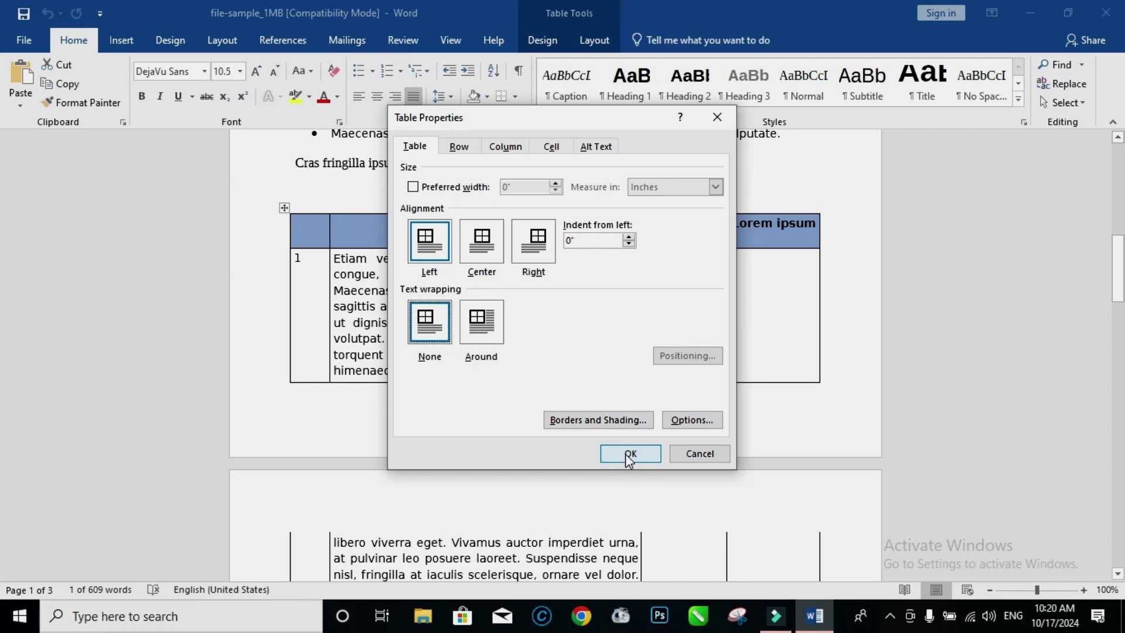
click(459, 148)
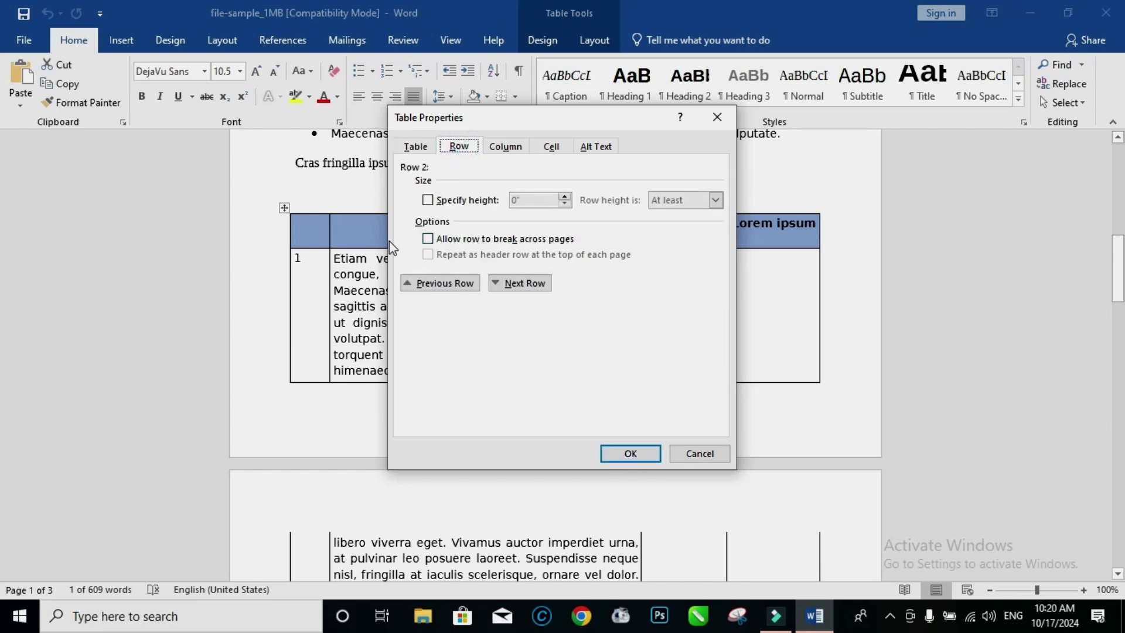
click(428, 239)
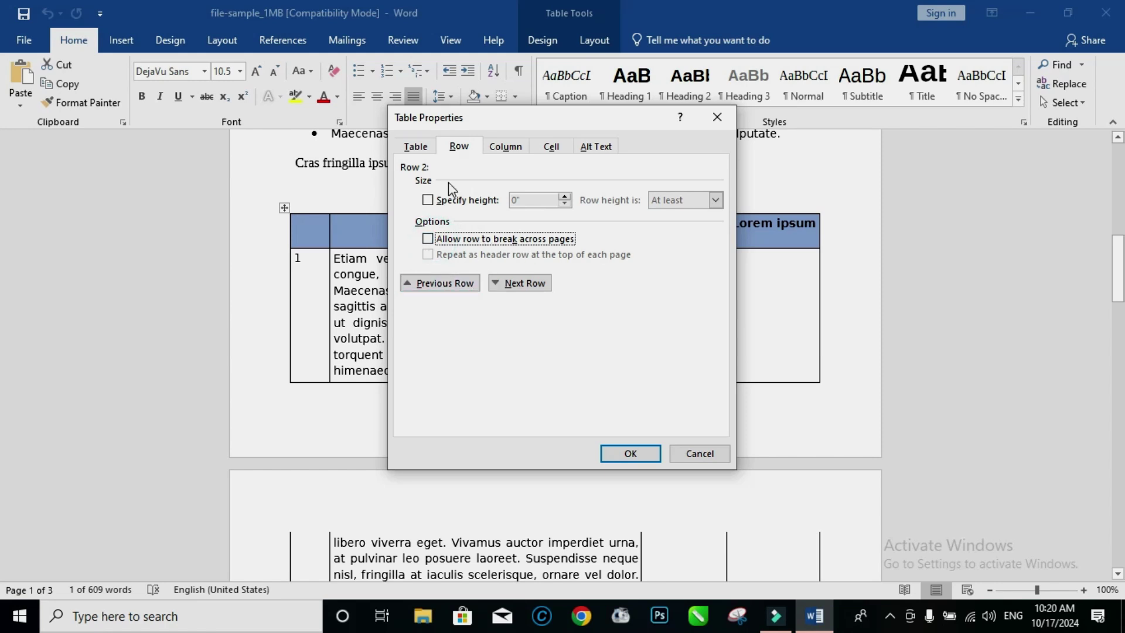
click(426, 150)
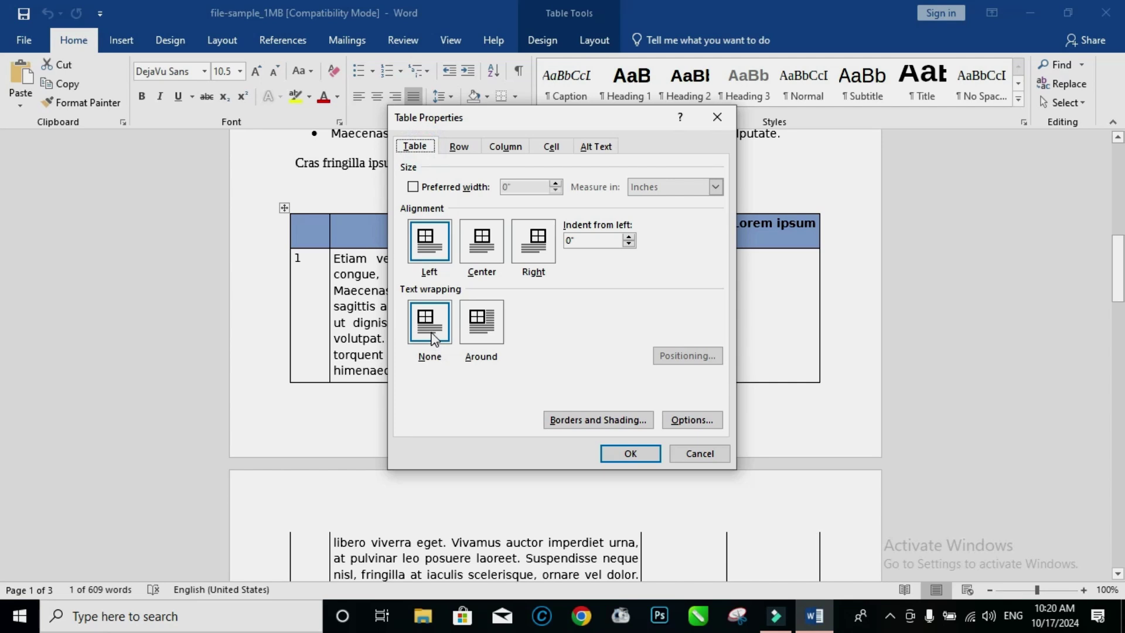
click(475, 332)
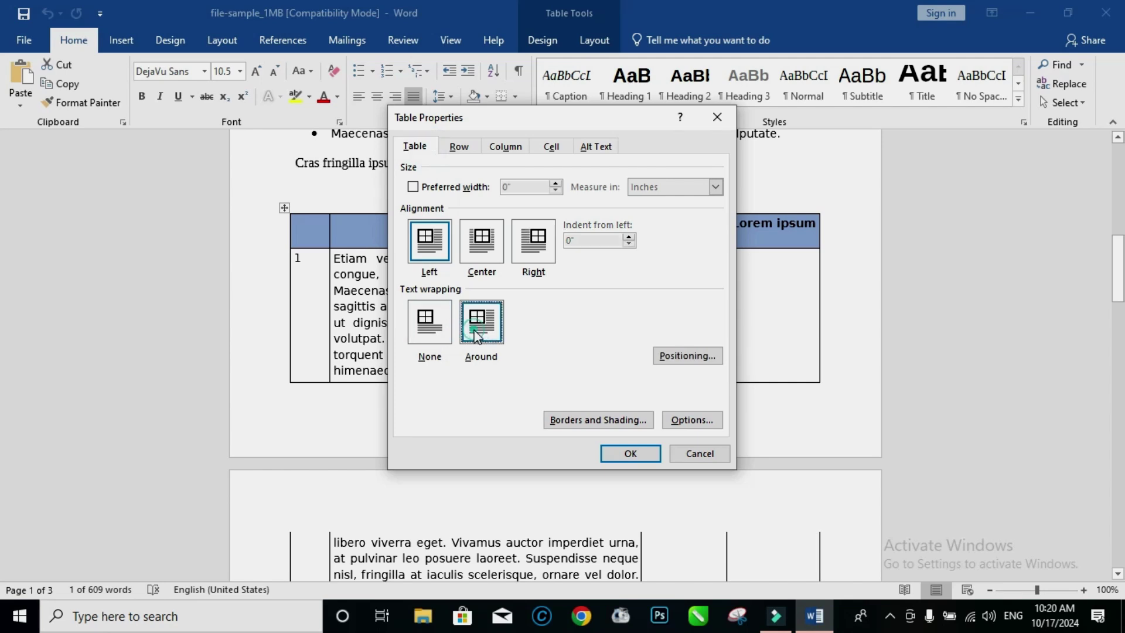
click(441, 334)
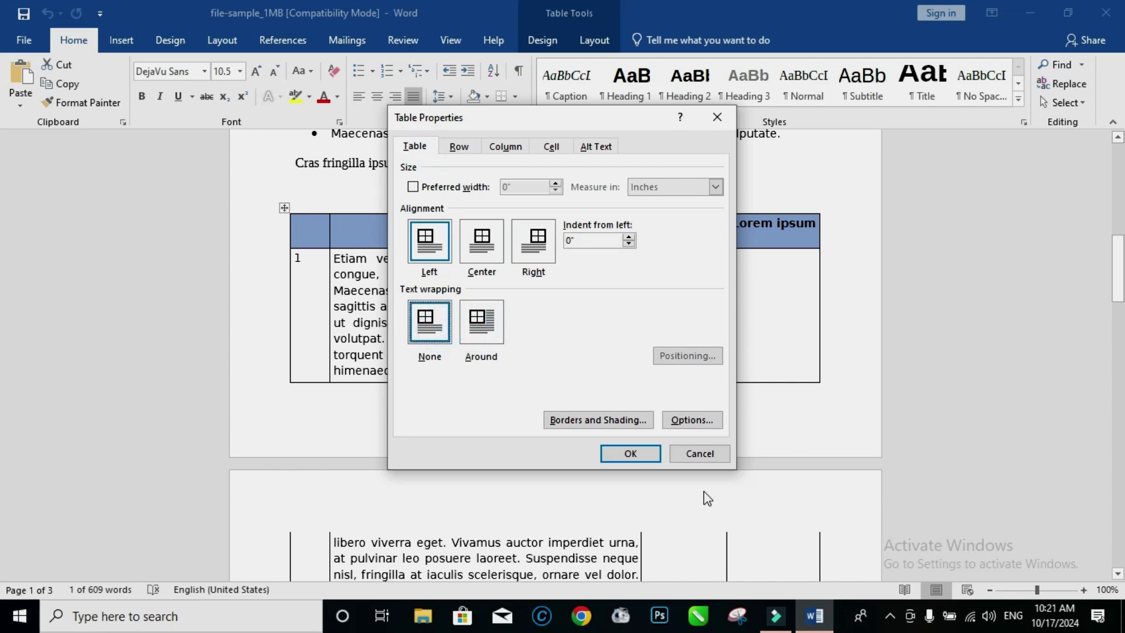
click(652, 454)
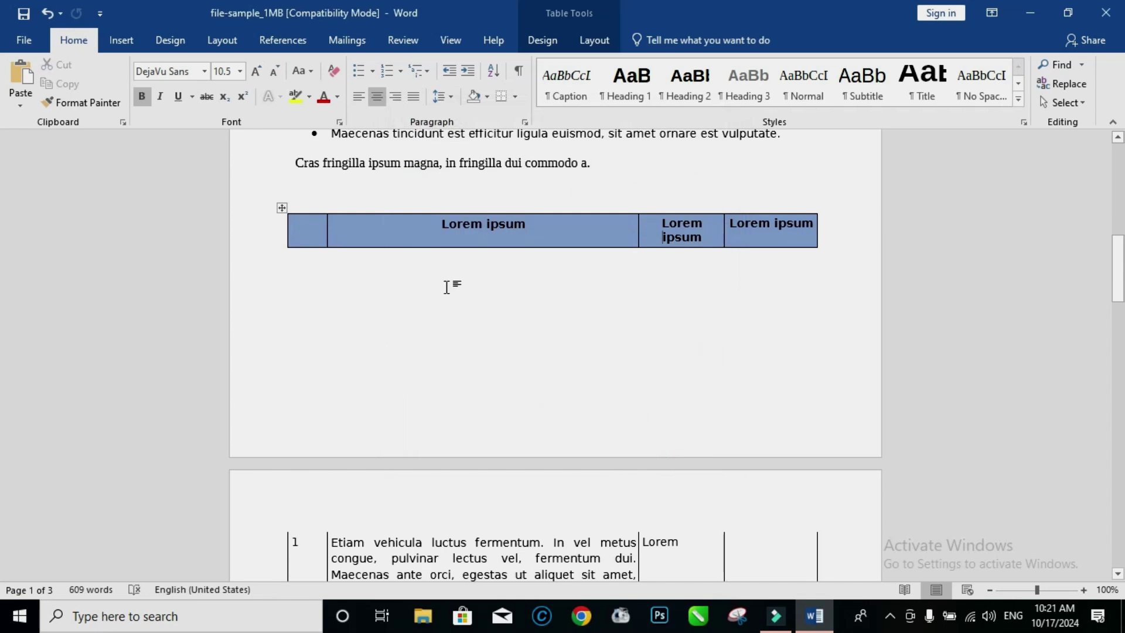
scroll(638, 349, down, 3)
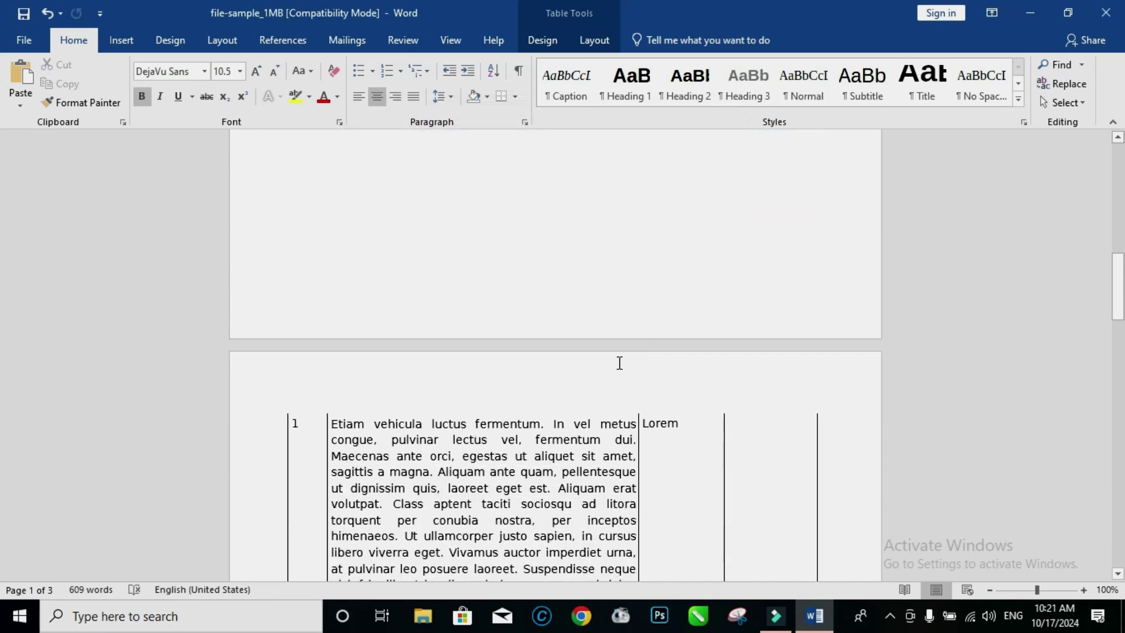
scroll(599, 459, down, 3)
scroll(600, 459, down, 3)
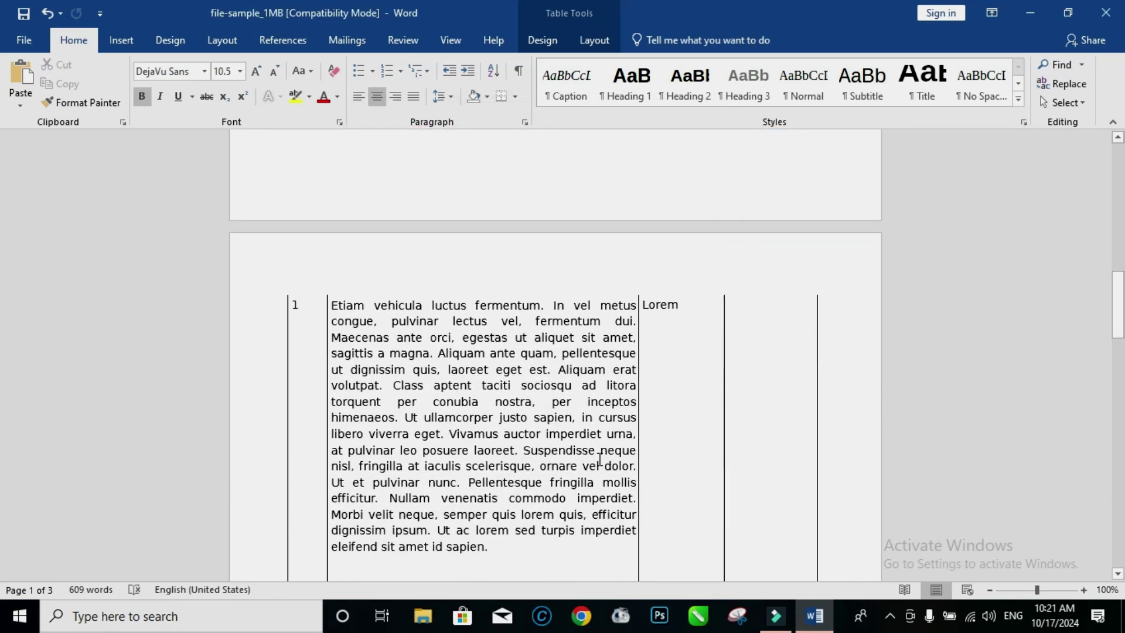
scroll(600, 459, down, 2)
scroll(468, 287, up, 3)
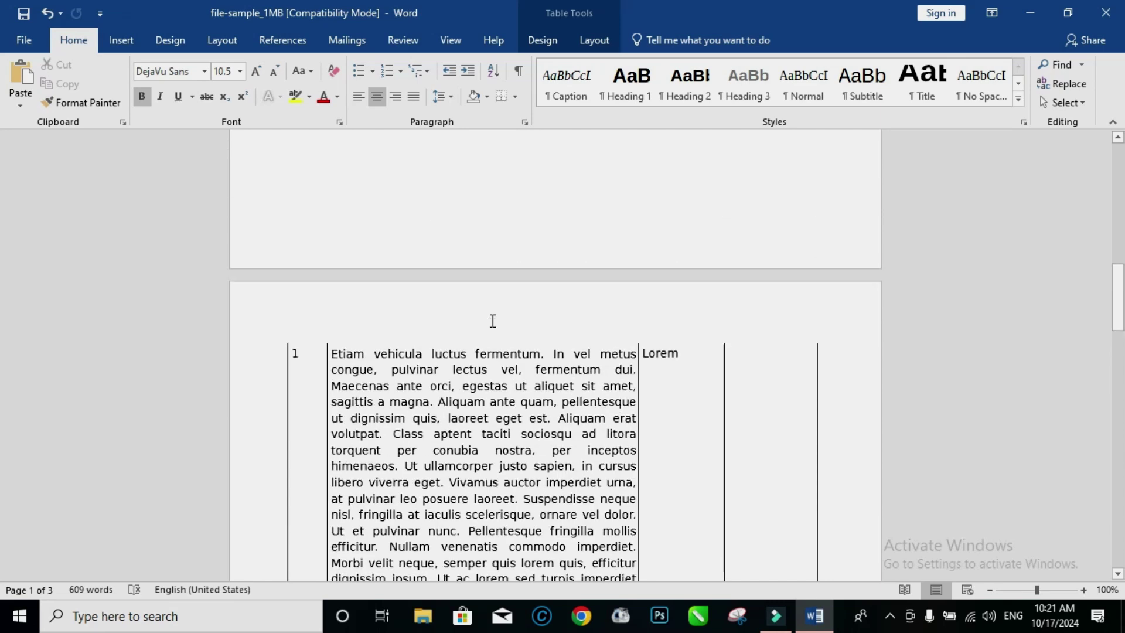
scroll(493, 320, up, 2)
scroll(445, 281, up, 3)
scroll(638, 332, down, 10)
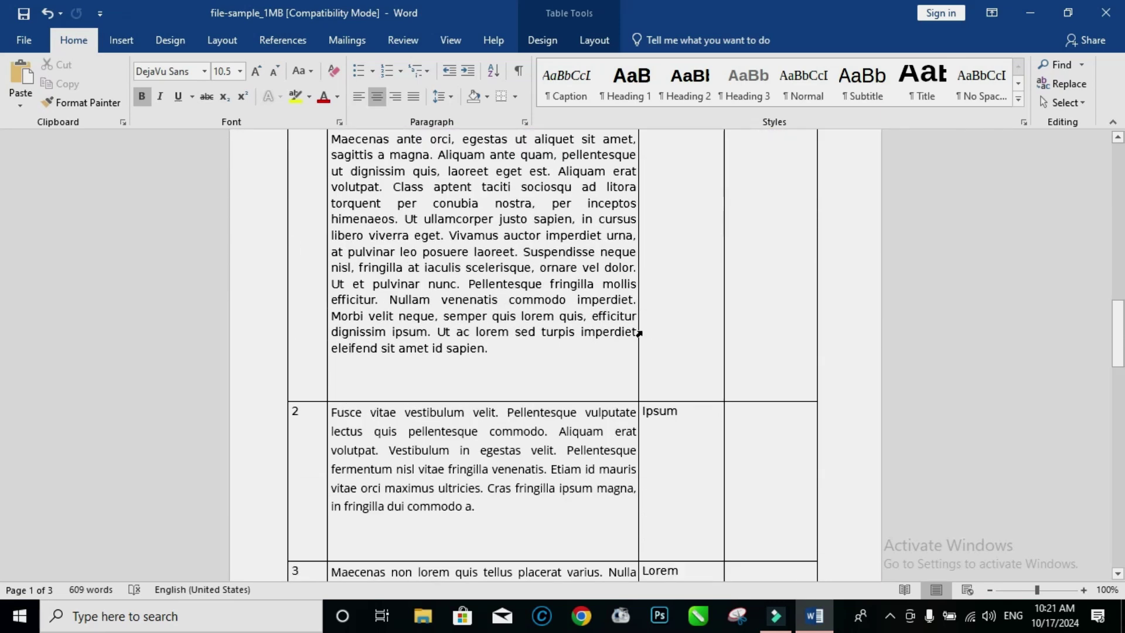
scroll(638, 332, down, 3)
scroll(639, 331, up, 8)
scroll(638, 333, up, 3)
scroll(639, 333, up, 2)
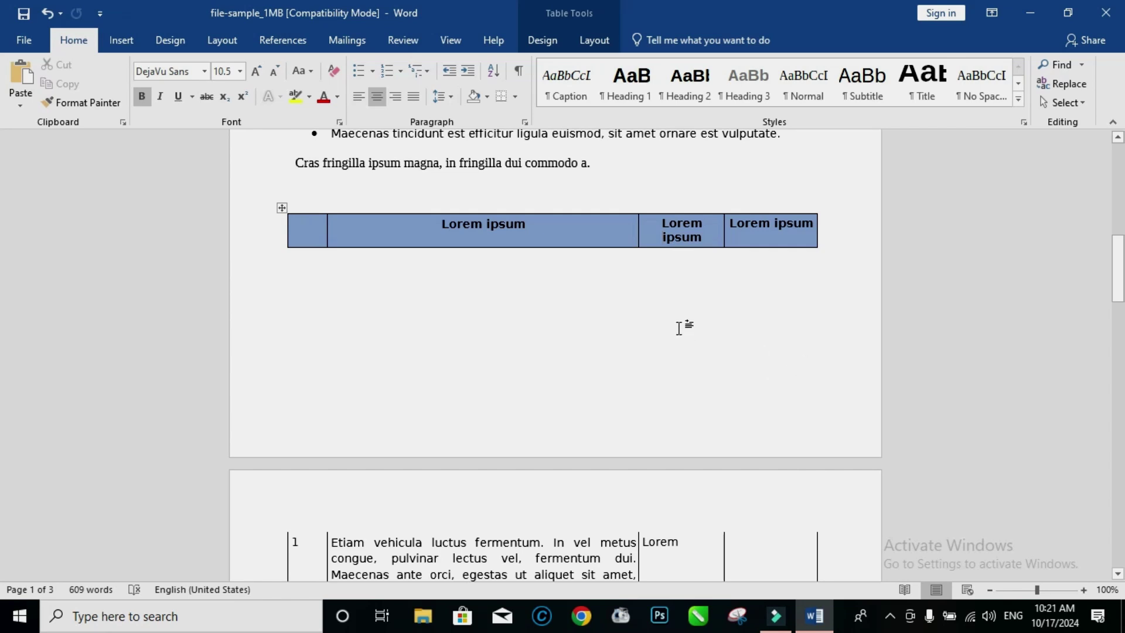
scroll(678, 328, down, 1)
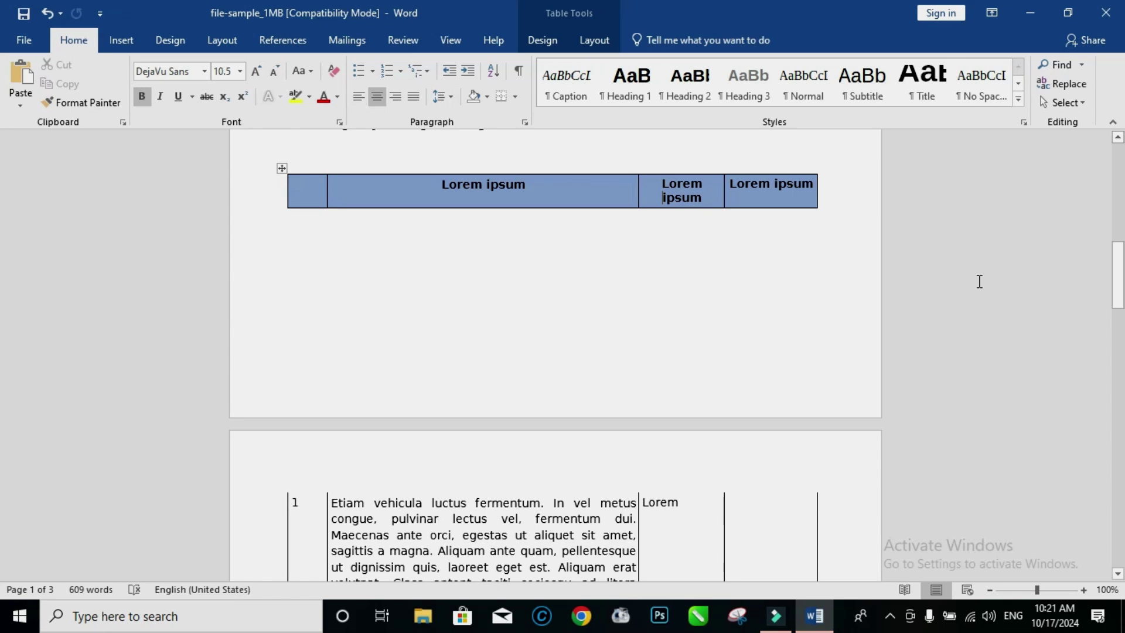
- Drag along the table's left edge to select the header row and row 1
click(494, 281)
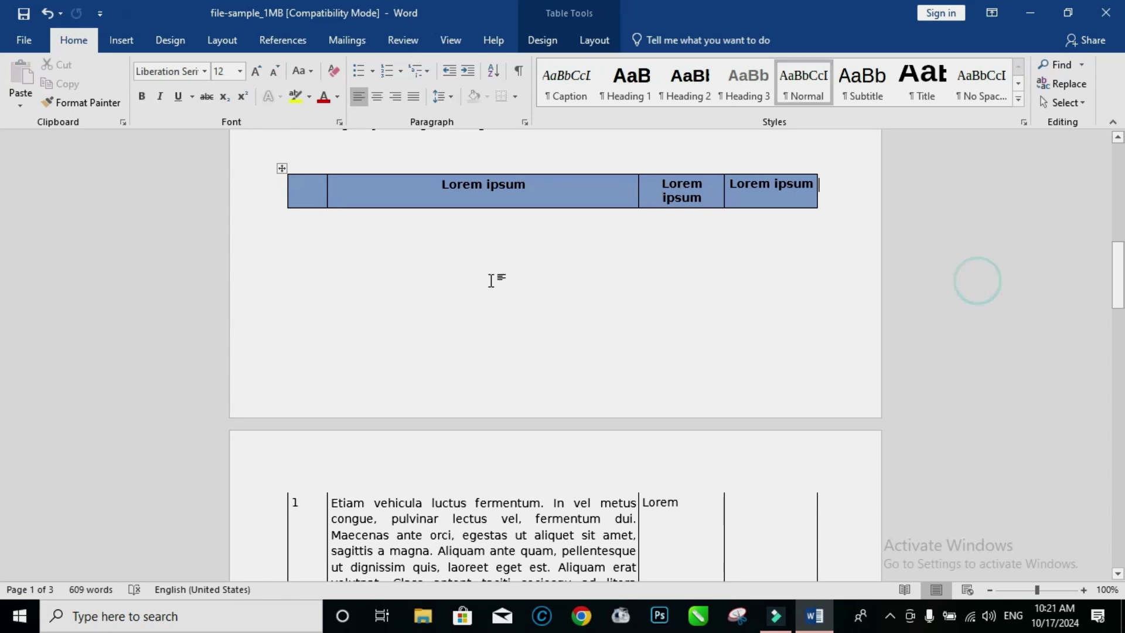
scroll(495, 281, up, 1)
drag(267, 226, 582, 388)
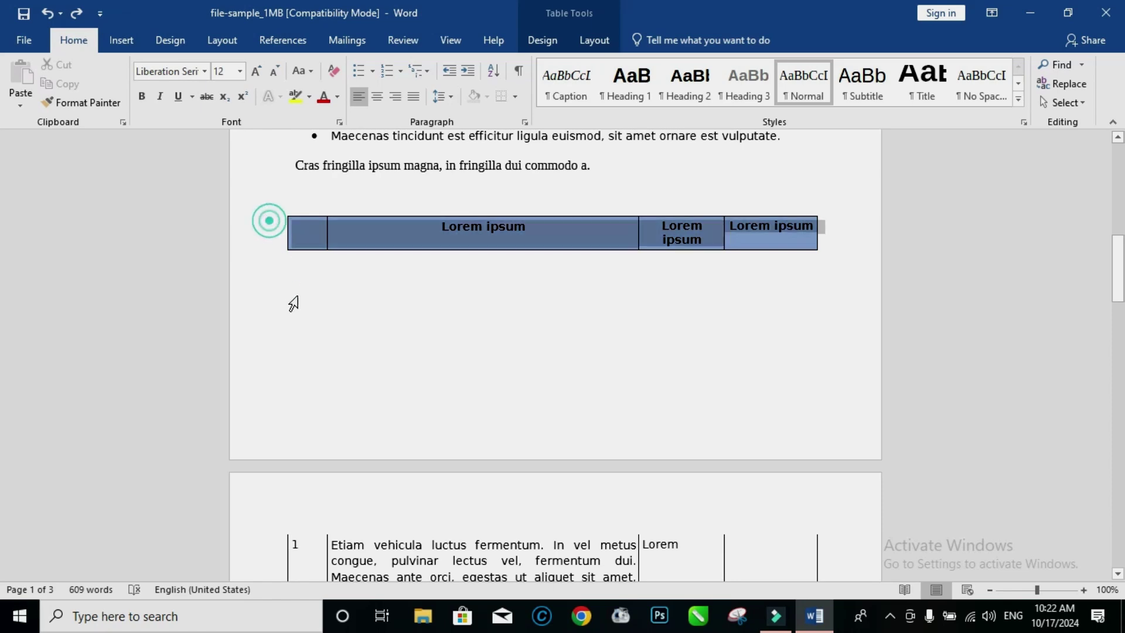
scroll(698, 369, down, 3)
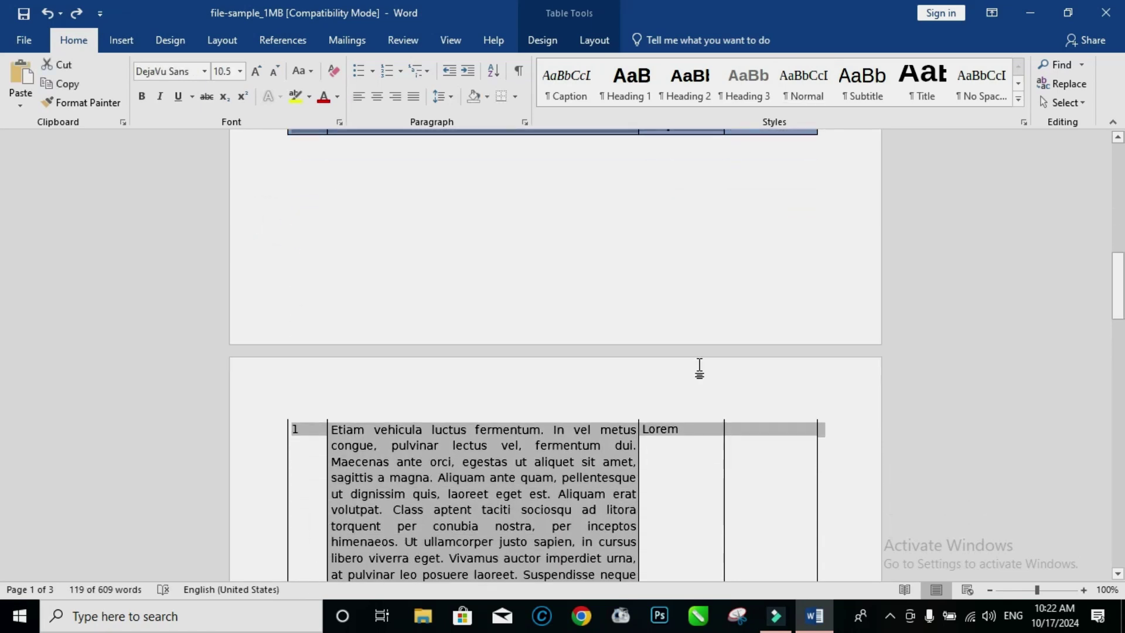
scroll(666, 407, up, 8)
scroll(685, 398, up, 2)
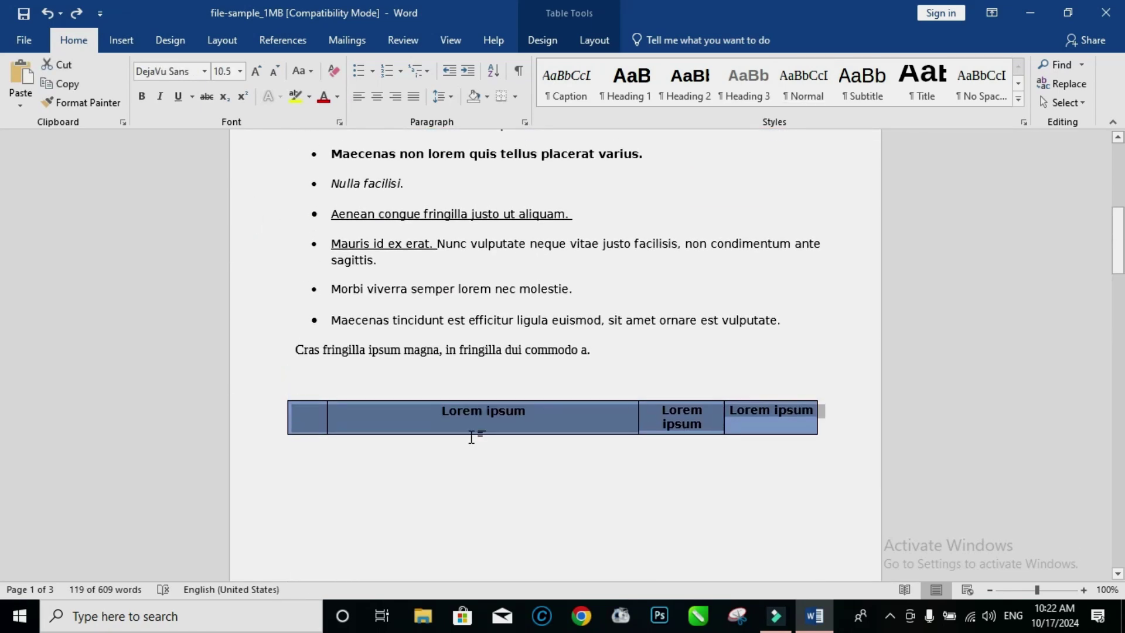
scroll(616, 422, down, 4)
scroll(616, 422, down, 3)
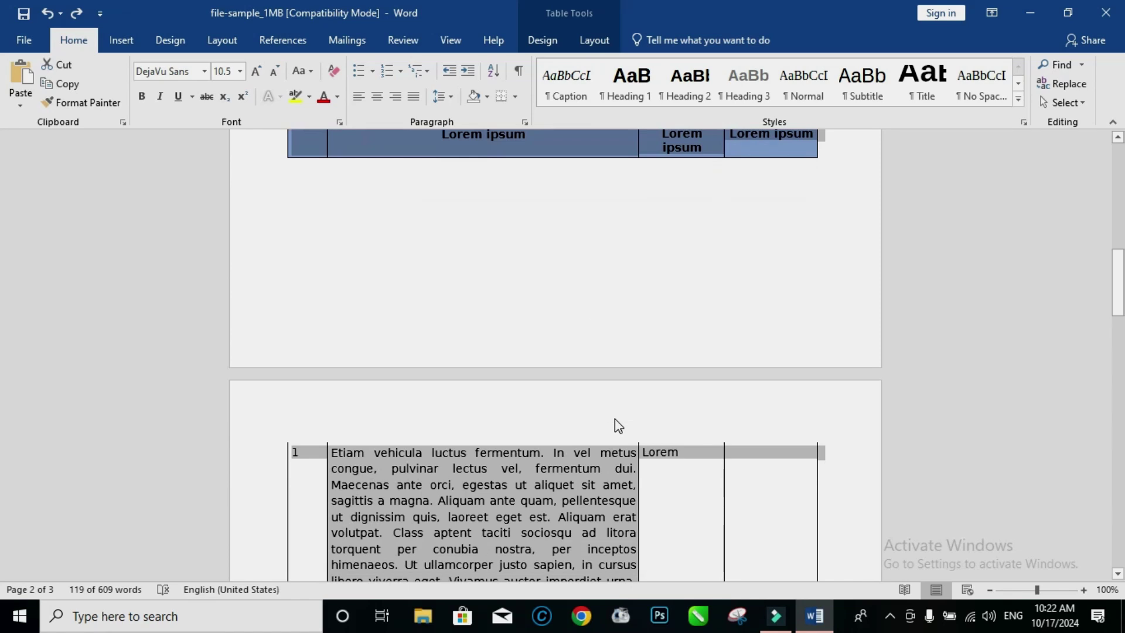
click(524, 122)
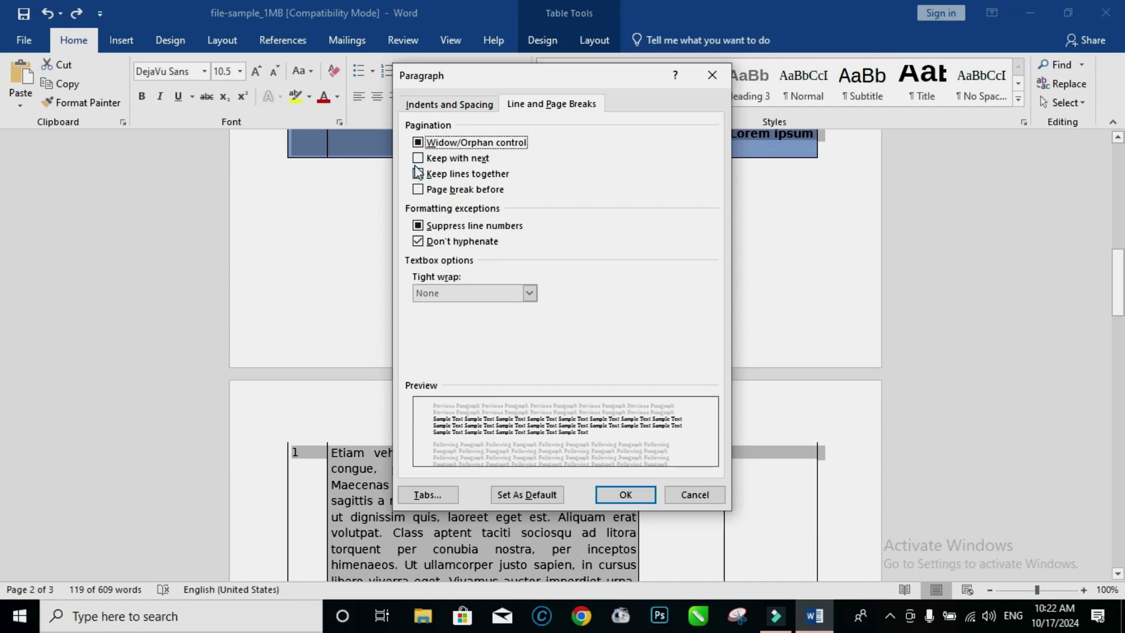
click(418, 158)
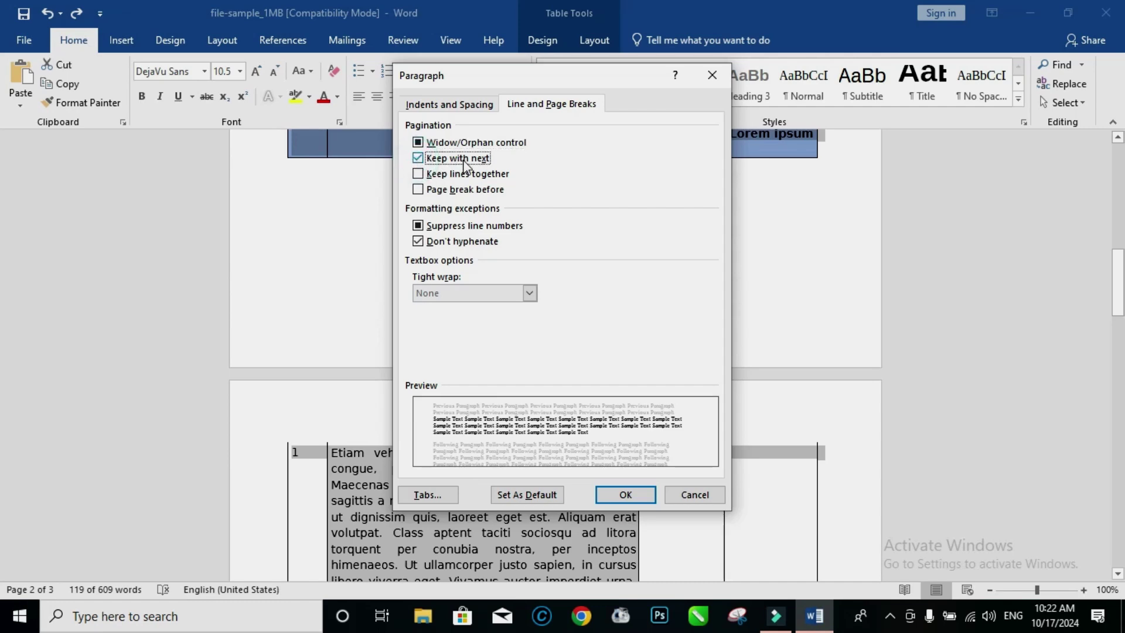
click(618, 491)
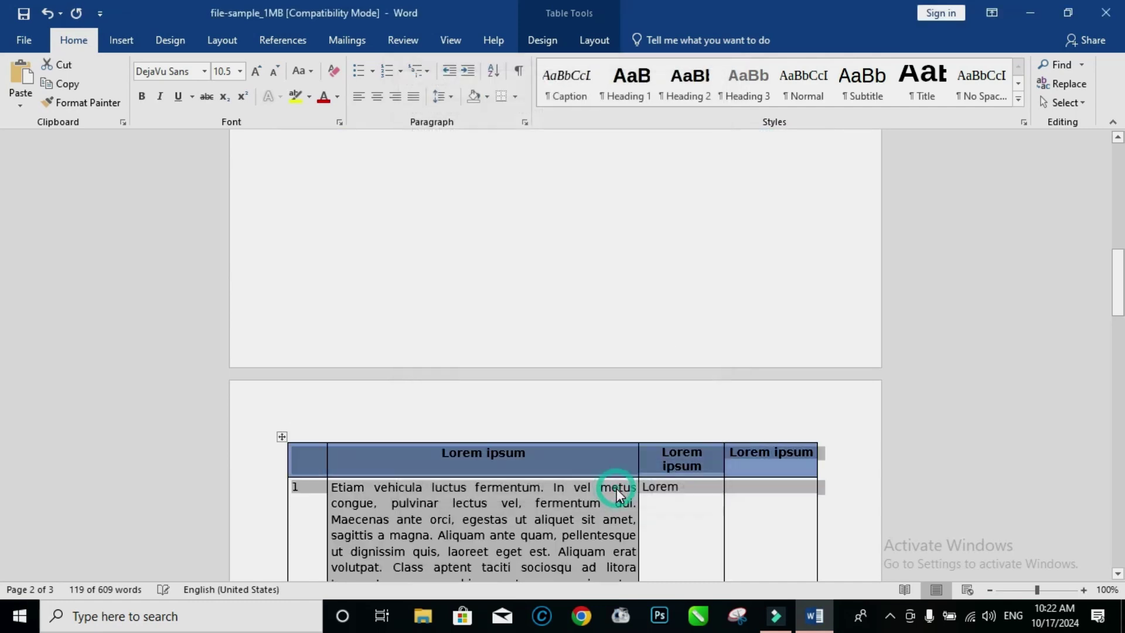
scroll(670, 279, down, 2)
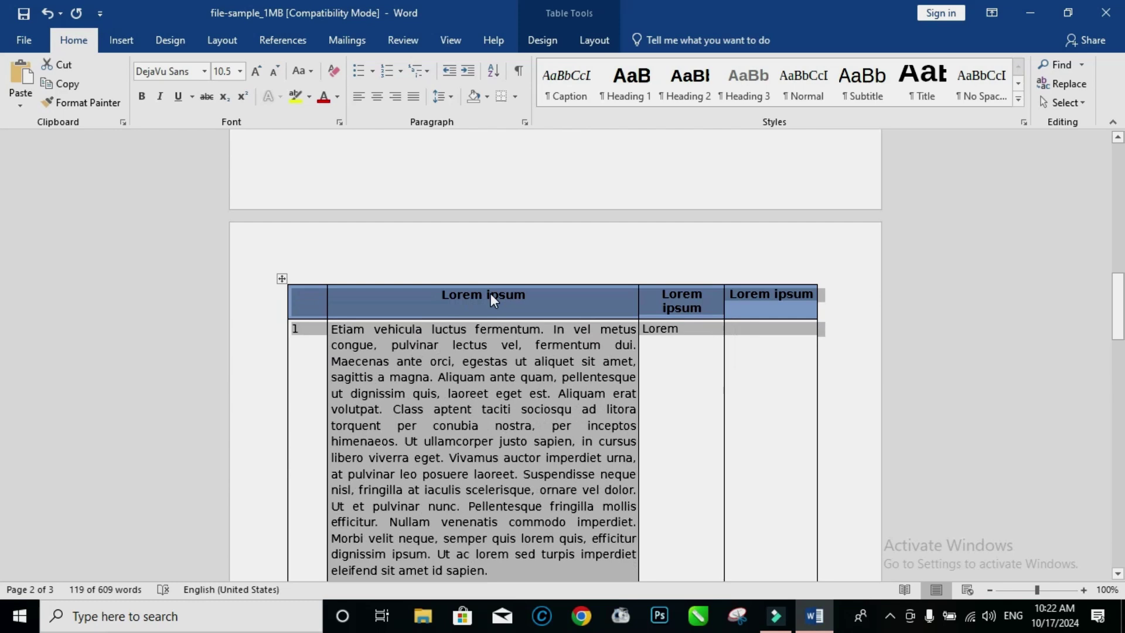
click(1038, 372)
scroll(928, 377, up, 3)
scroll(928, 377, up, 5)
scroll(929, 377, up, 2)
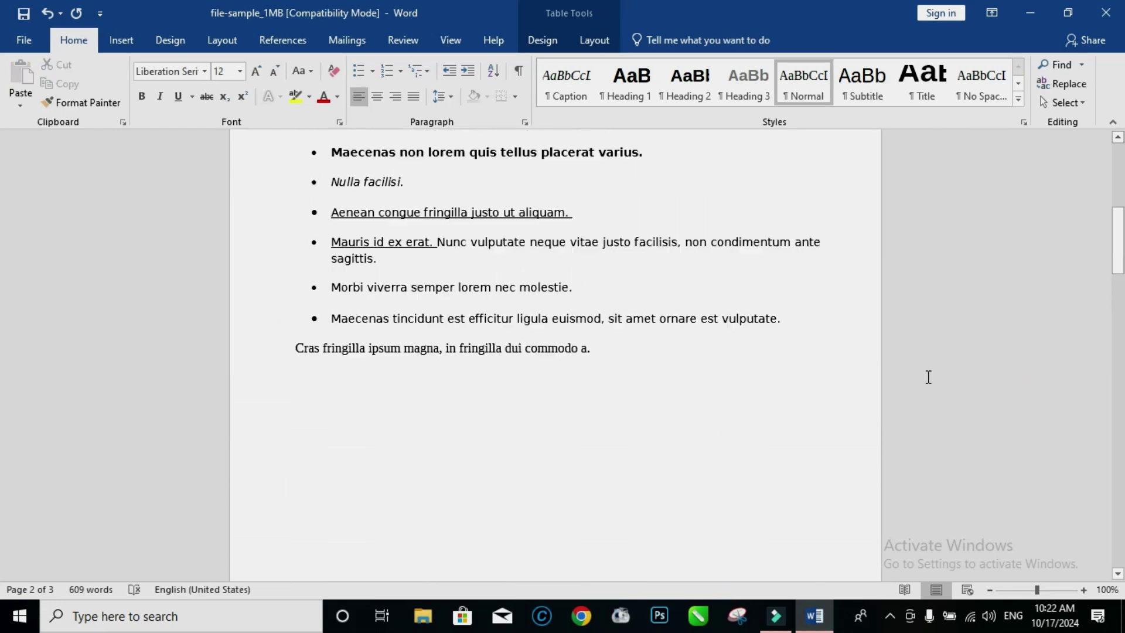
scroll(928, 377, up, 5)
scroll(928, 377, up, 2)
scroll(929, 377, down, 7)
scroll(926, 375, down, 7)
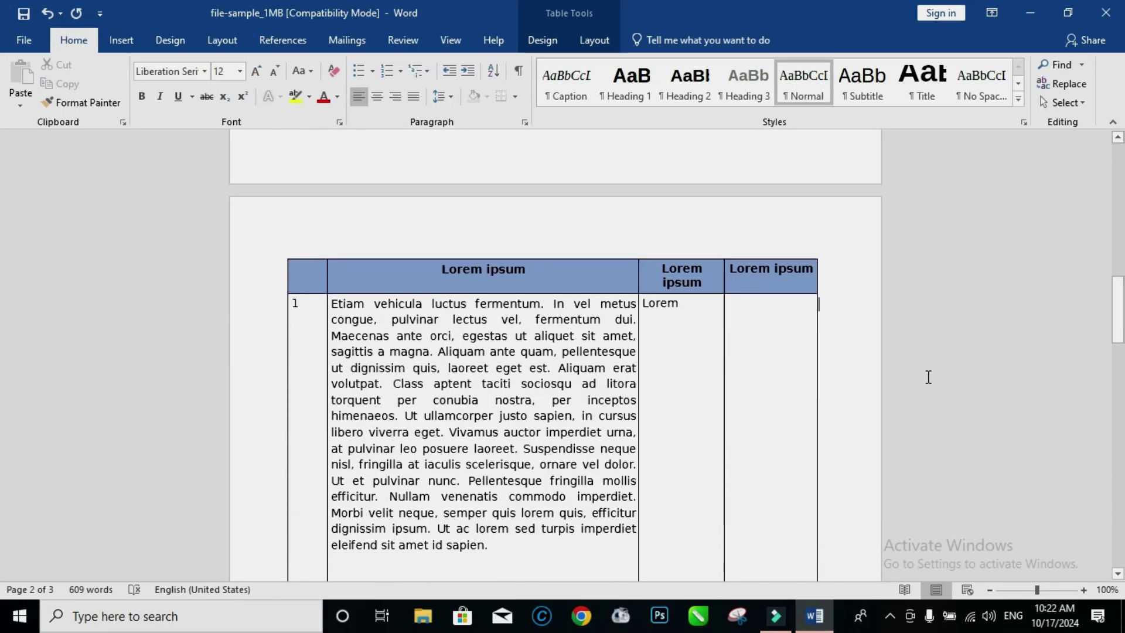
scroll(496, 241, down, 4)
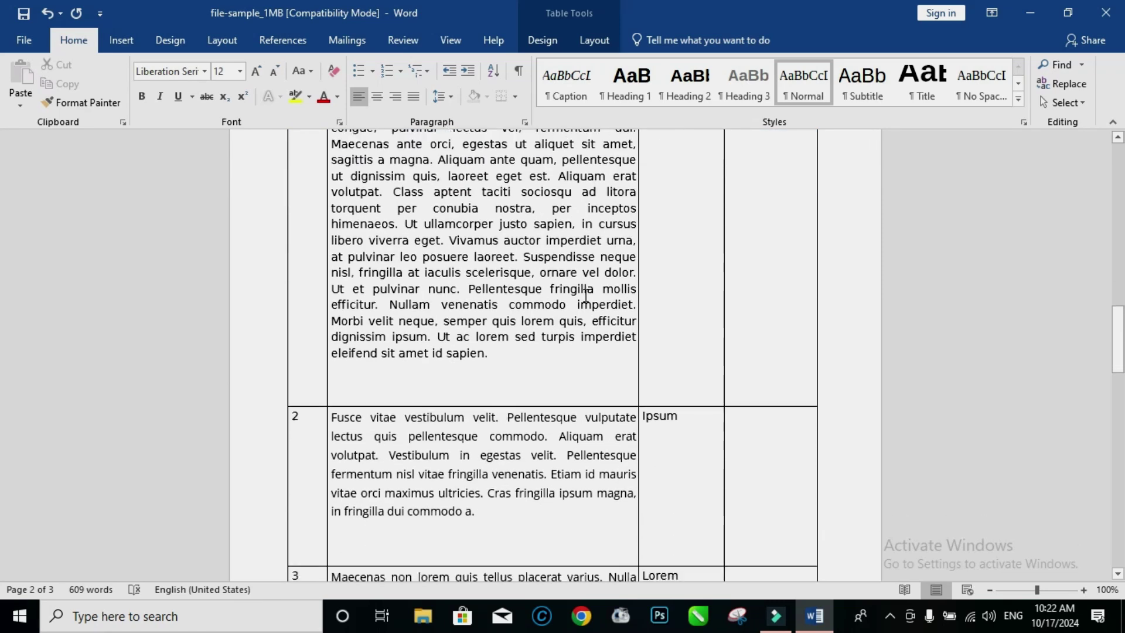
scroll(479, 300, up, 2)
scroll(478, 300, up, 1)
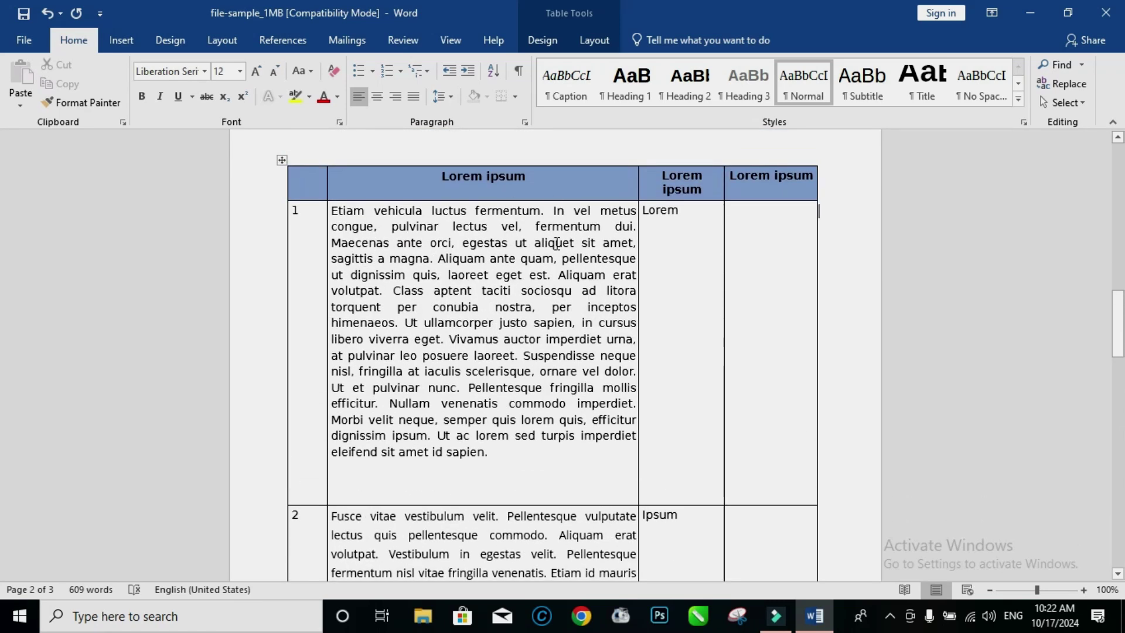
scroll(557, 244, down, 3)
scroll(557, 243, down, 4)
scroll(557, 243, down, 5)
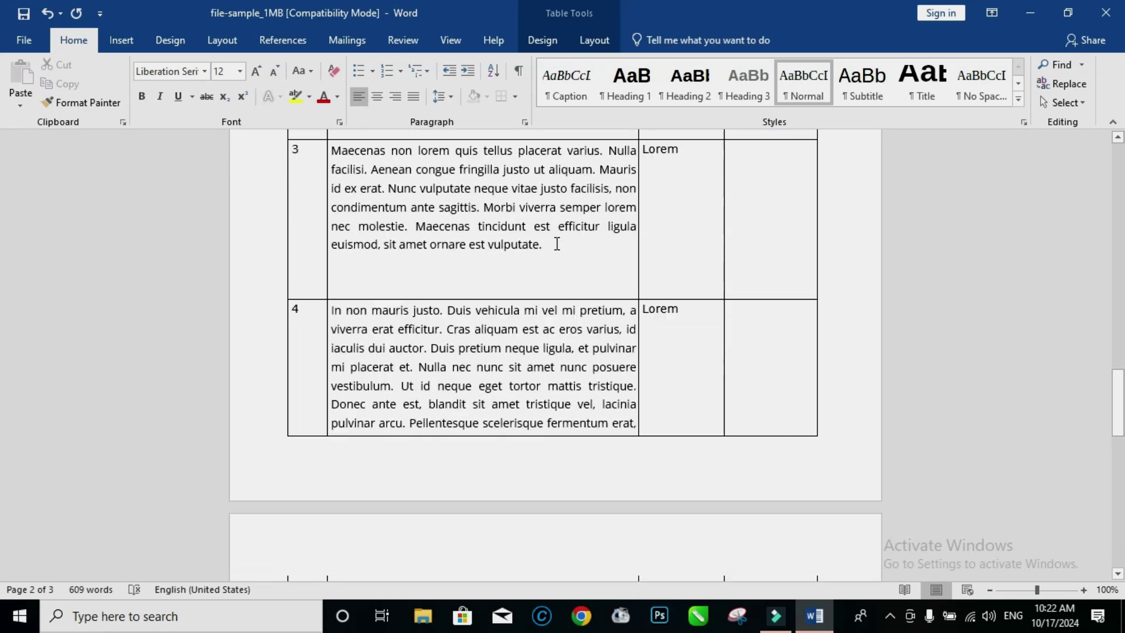
scroll(556, 243, down, 4)
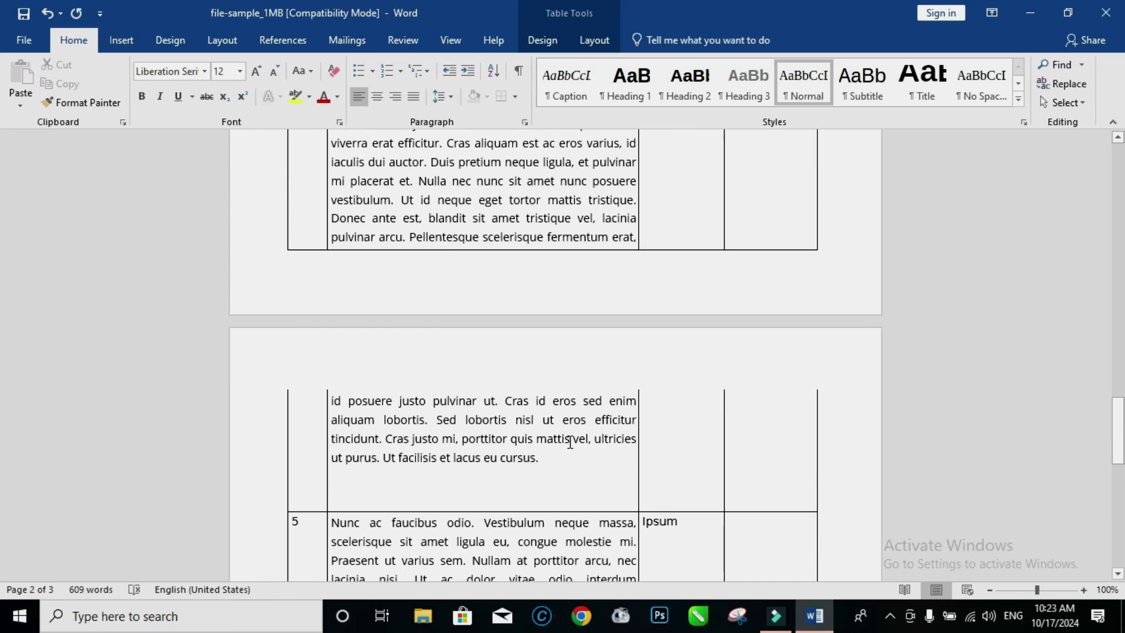
scroll(571, 430, up, 3)
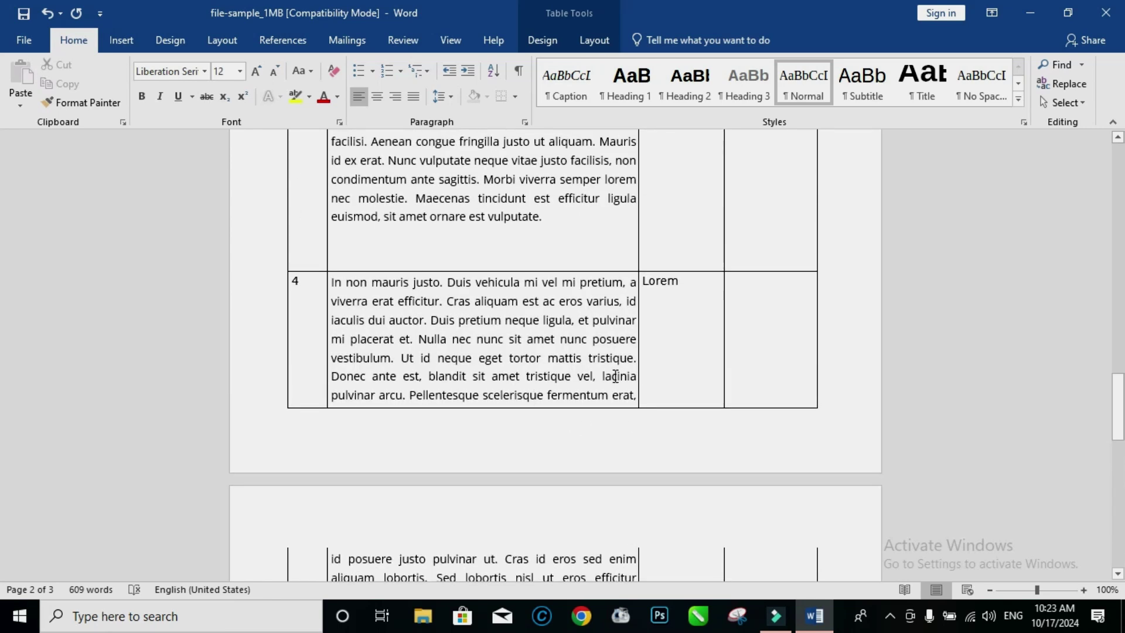
- Uncheck 'Allow row to break across pages' for row 4 in Table Properties
click(616, 395)
right_click(615, 396)
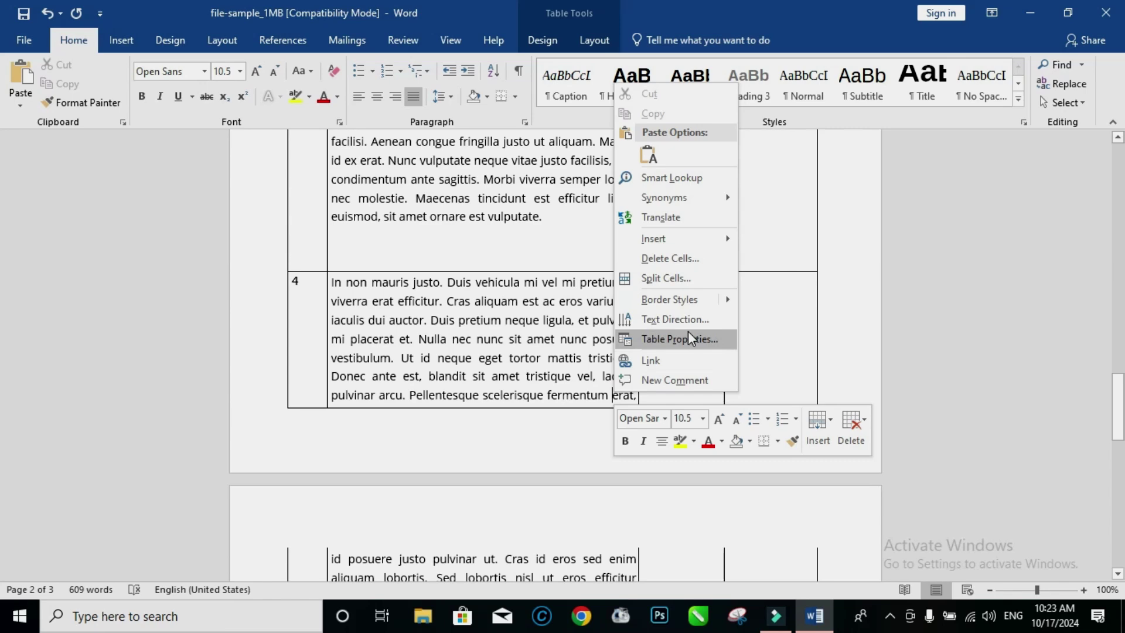
click(721, 345)
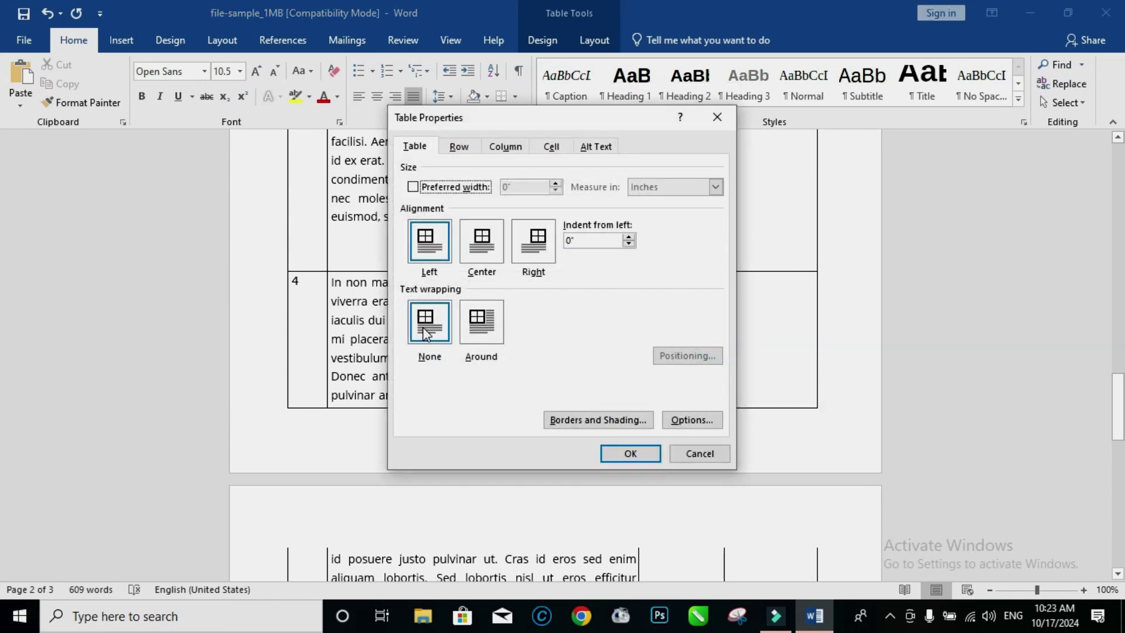
click(468, 145)
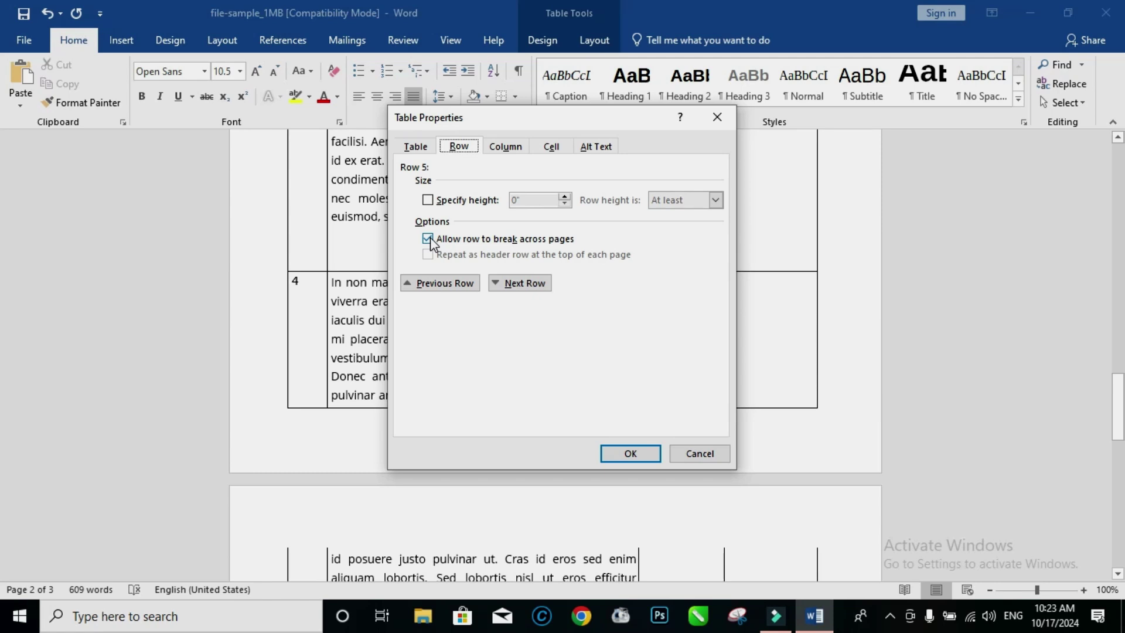
click(427, 239)
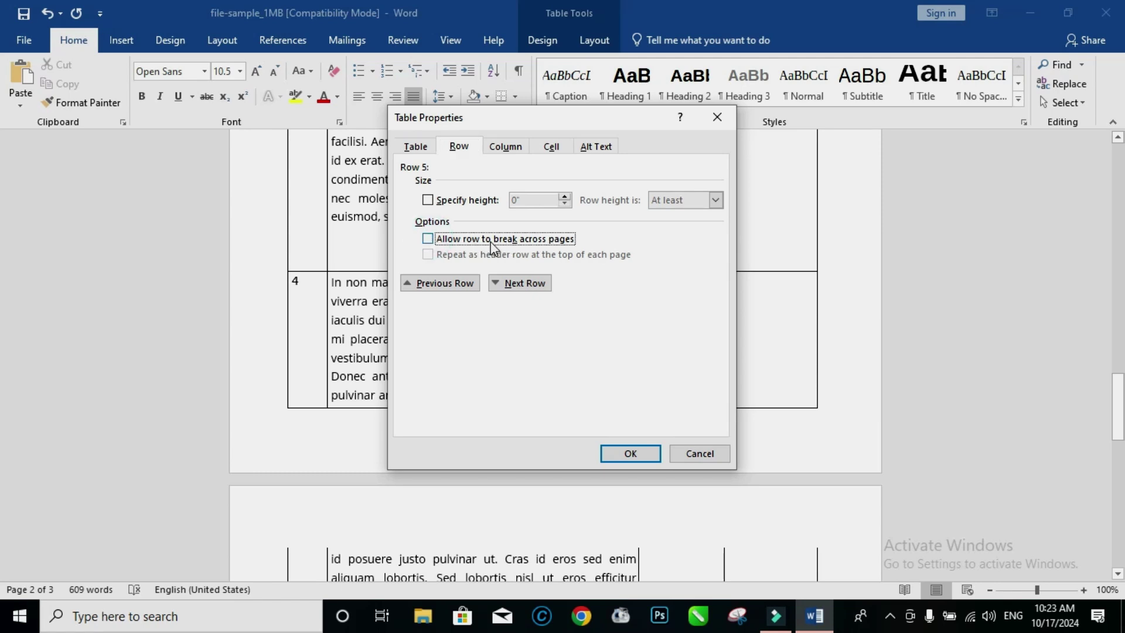
click(631, 453)
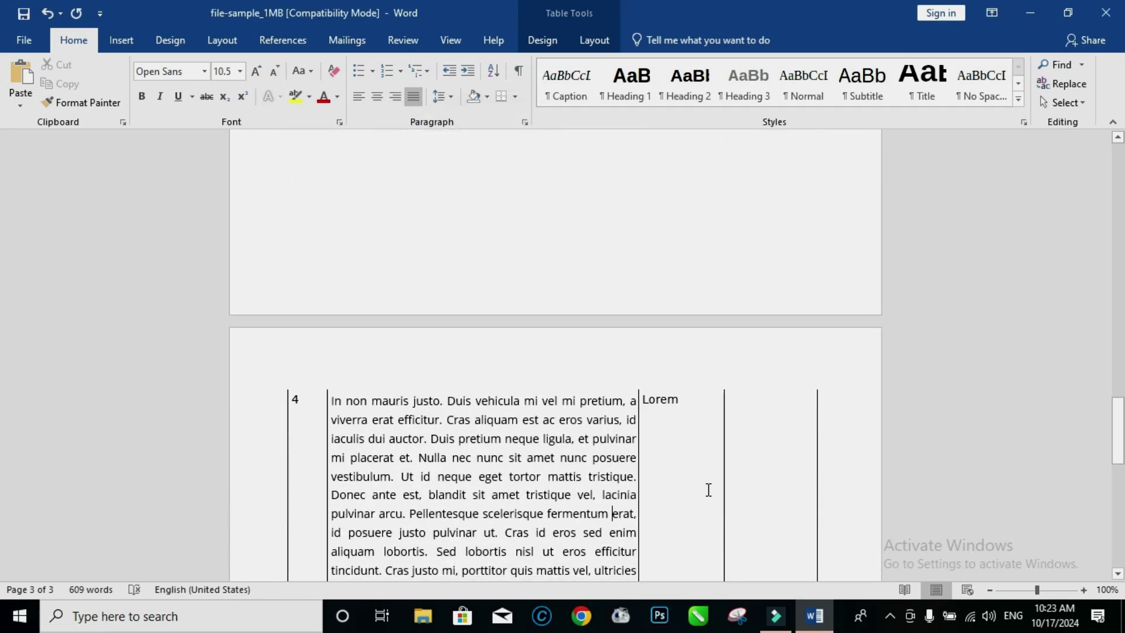
scroll(706, 481, down, 7)
scroll(703, 471, down, 3)
scroll(703, 472, down, 1)
scroll(703, 471, up, 3)
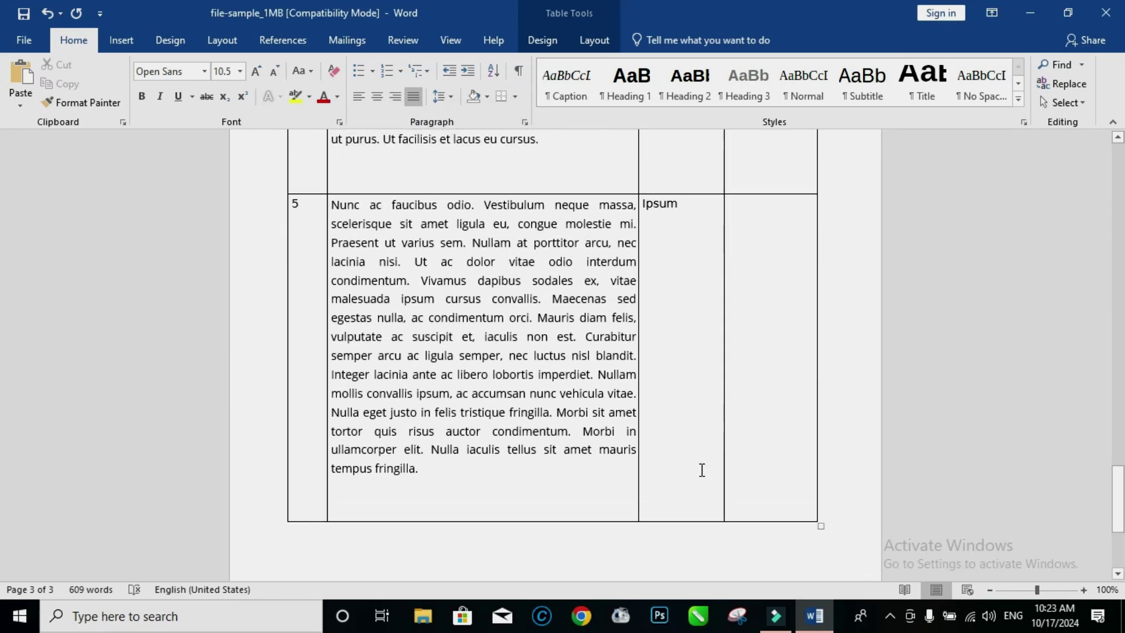
scroll(703, 471, up, 6)
scroll(702, 470, up, 3)
scroll(702, 470, up, 3)
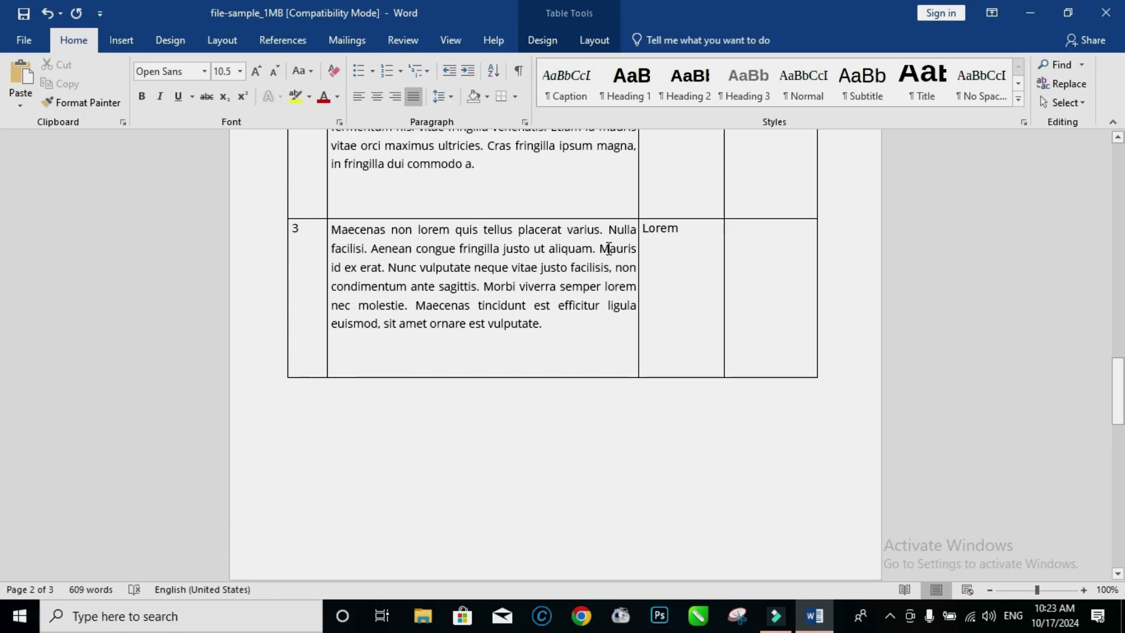
scroll(608, 281, down, 6)
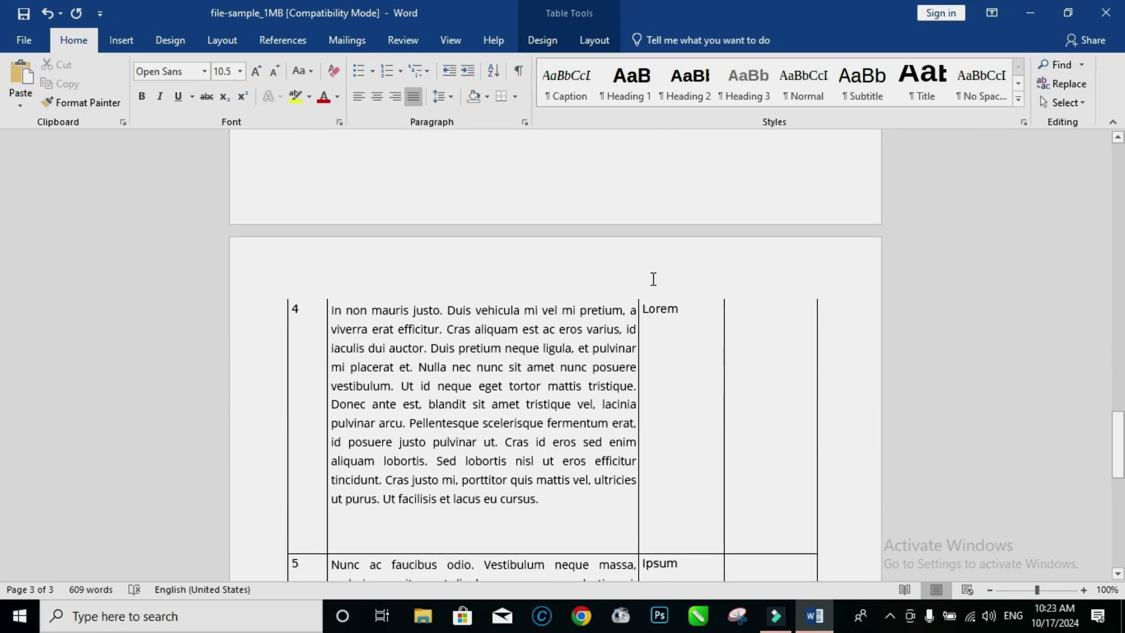
scroll(653, 280, up, 8)
scroll(652, 279, up, 2)
scroll(653, 279, up, 8)
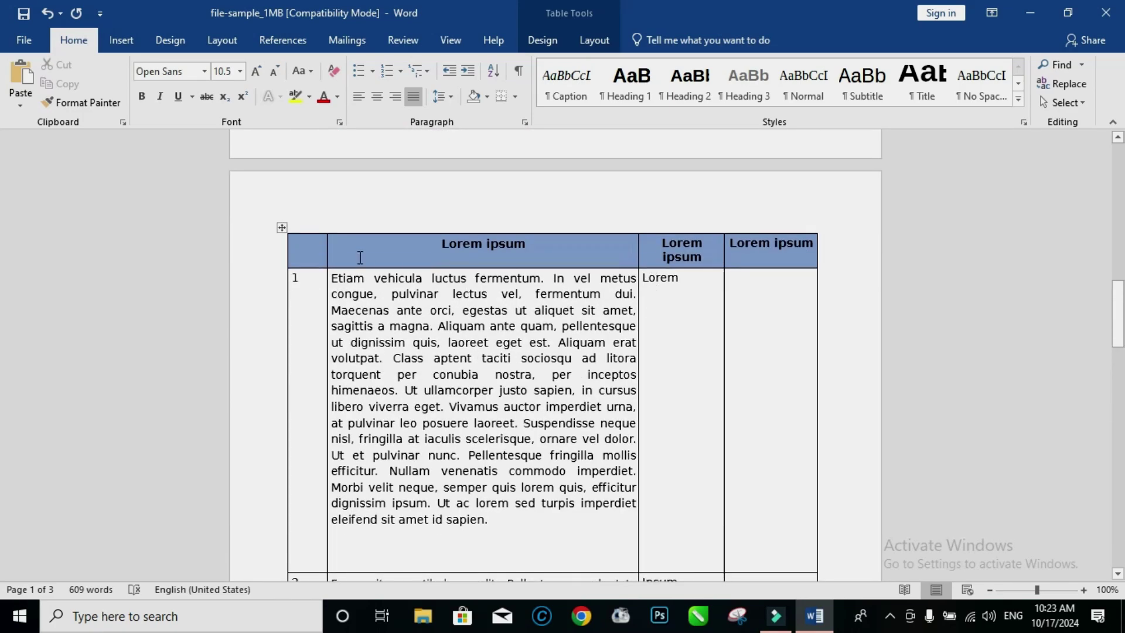
scroll(465, 268, down, 10)
scroll(497, 429, down, 3)
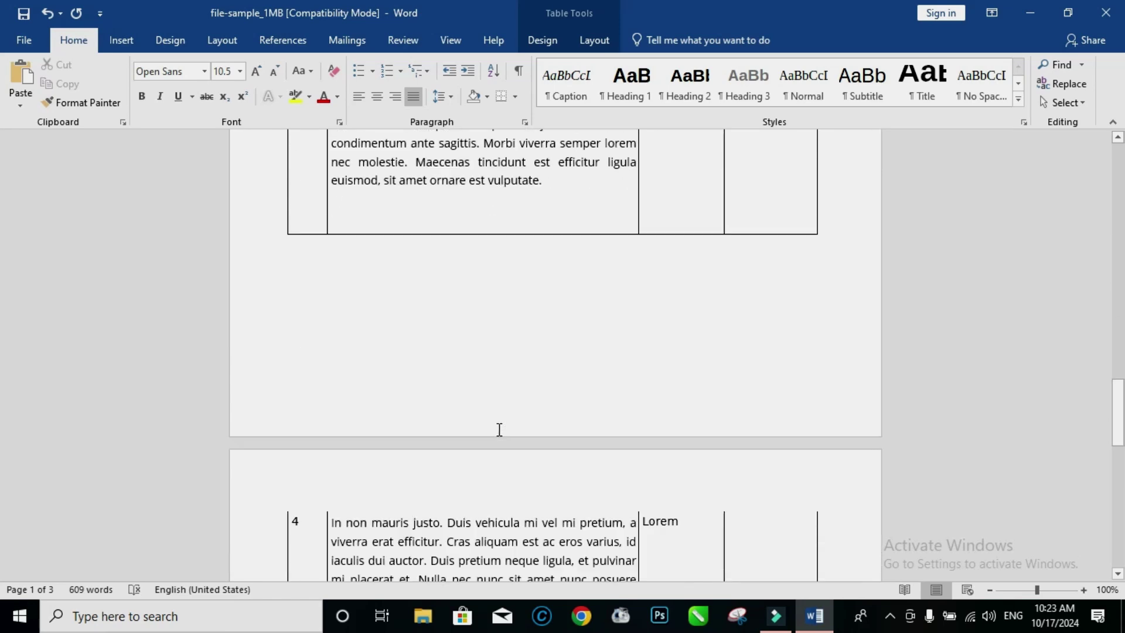
scroll(364, 432, down, 2)
scroll(702, 367, up, 3)
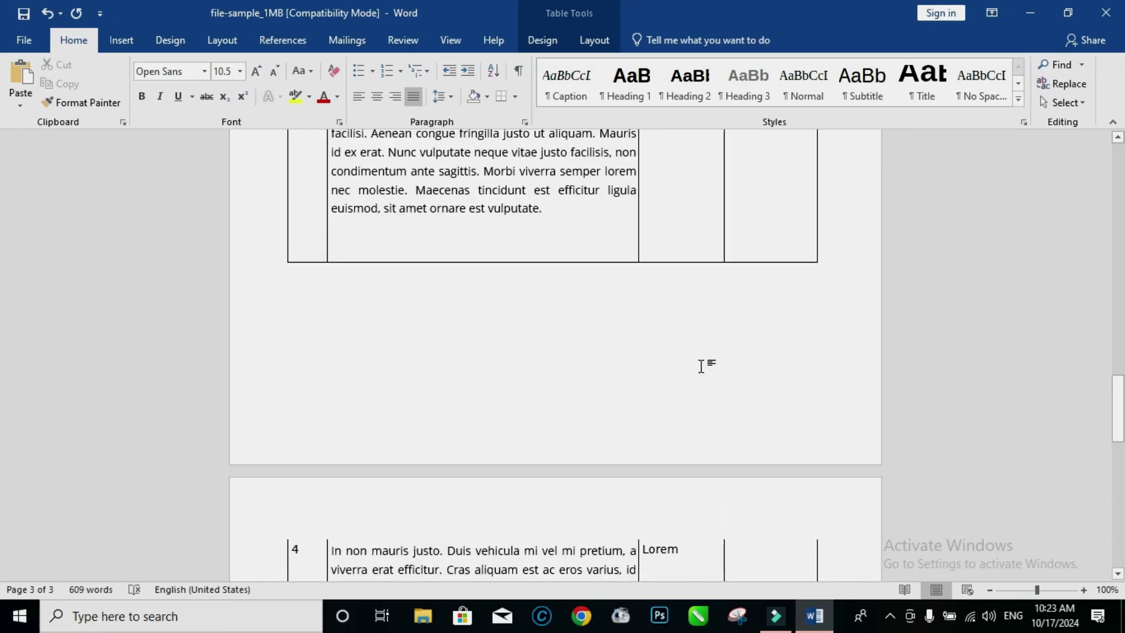
scroll(703, 367, up, 3)
scroll(703, 367, up, 3)
scroll(703, 367, up, 2)
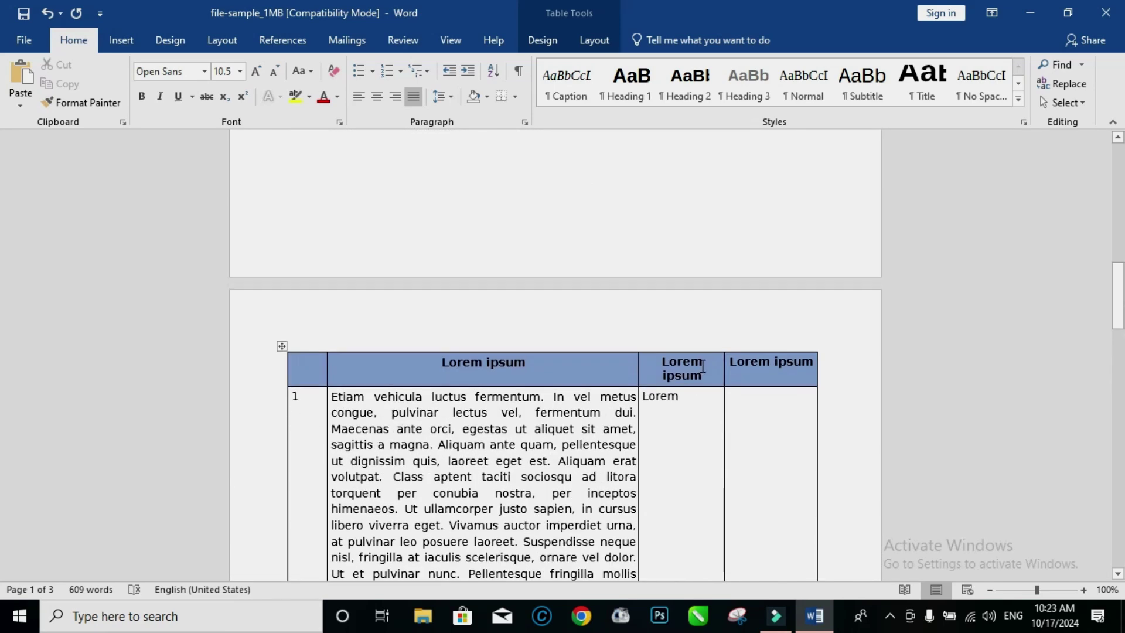
scroll(703, 367, down, 1)
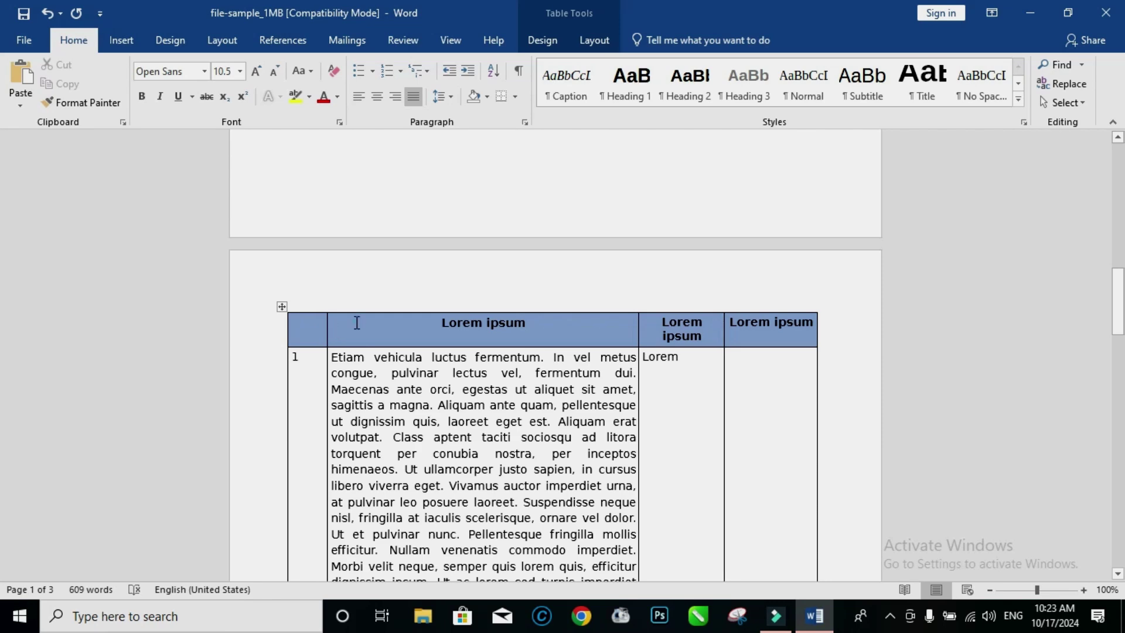
click(356, 323)
- Turn on 'Repeat as header row at the top of each page' for the blue header row
right_click(355, 323)
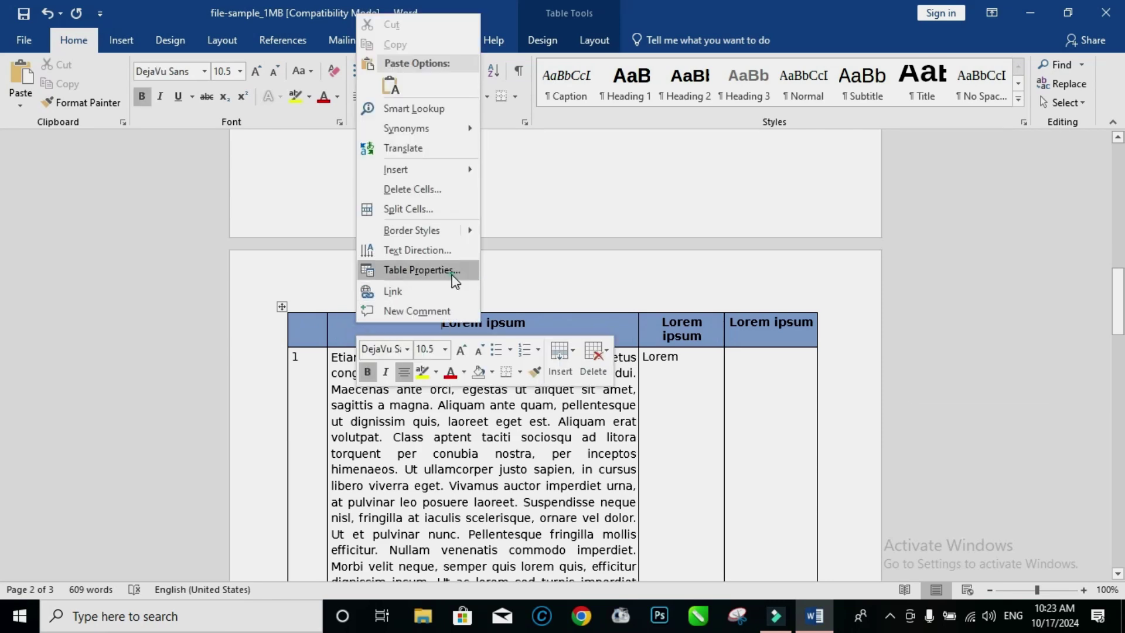
click(405, 270)
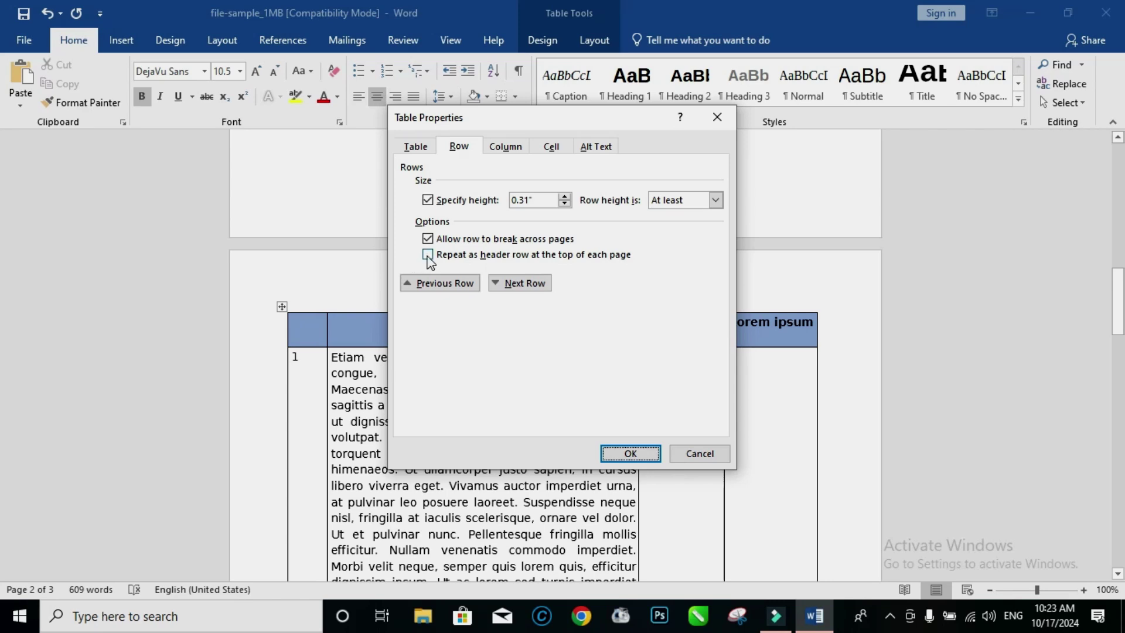
click(427, 255)
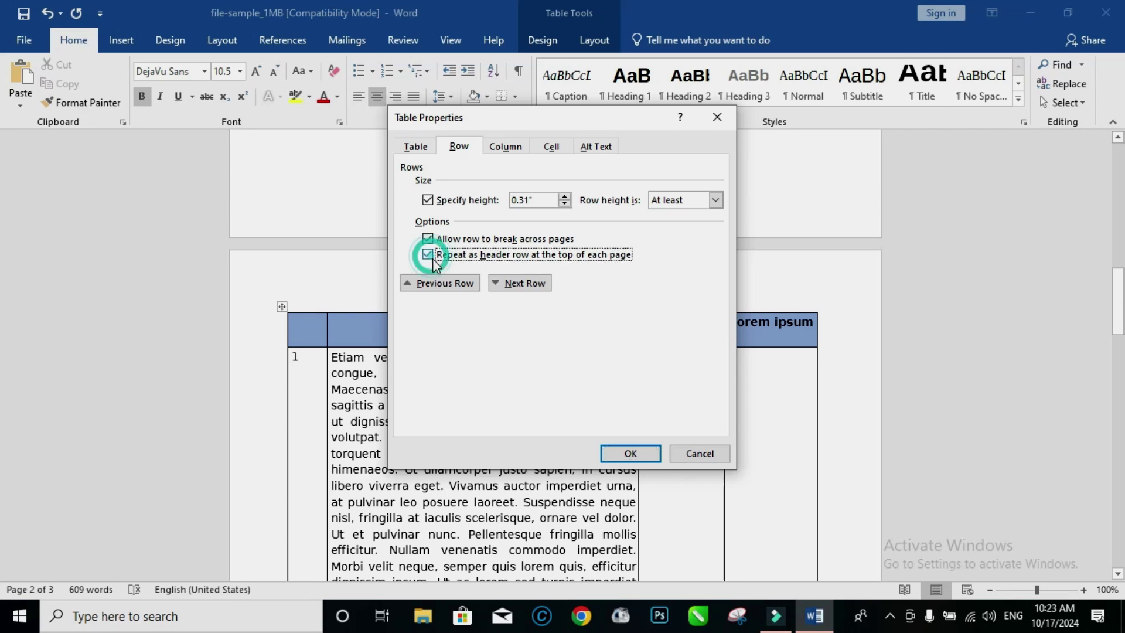
click(630, 454)
scroll(621, 438, down, 3)
scroll(610, 411, down, 4)
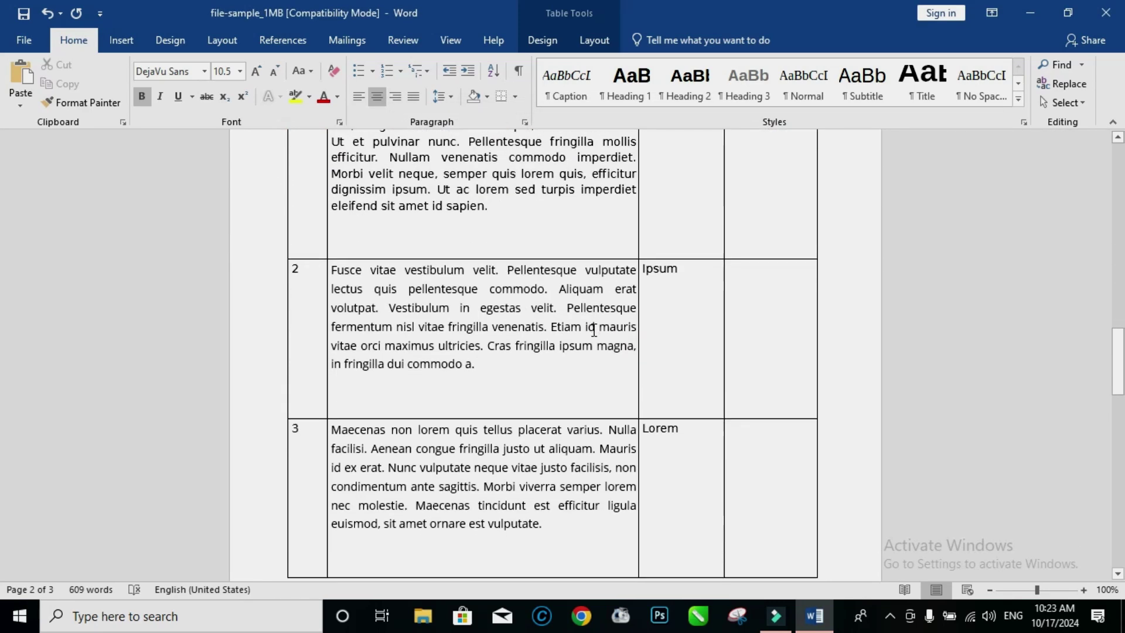
scroll(592, 329, down, 4)
scroll(608, 375, down, 4)
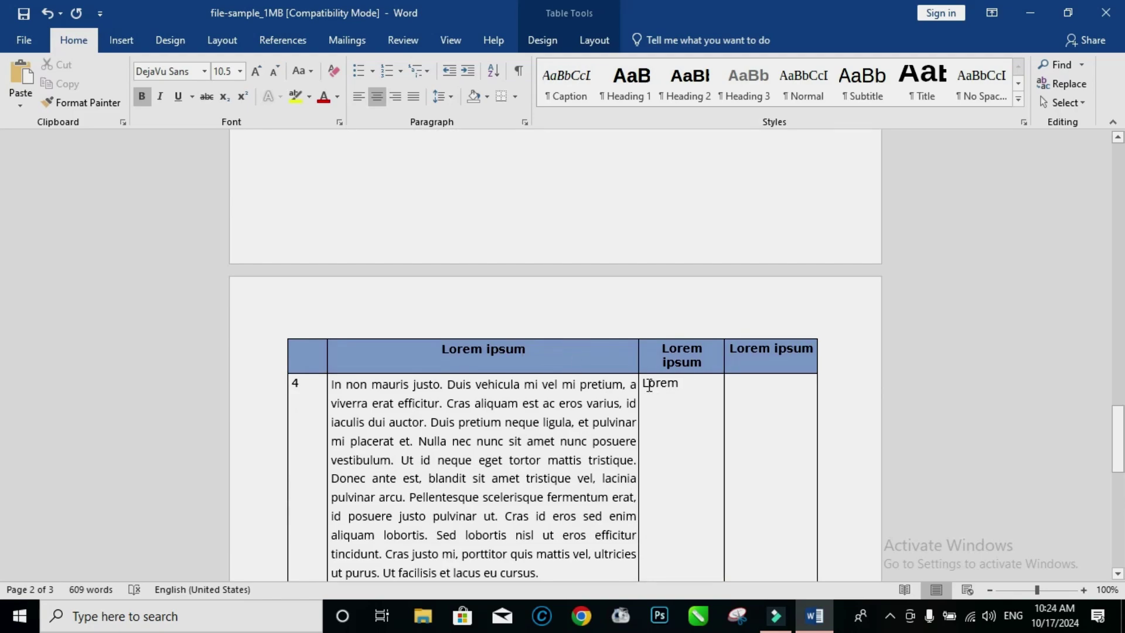
scroll(652, 378, up, 3)
scroll(653, 370, up, 7)
scroll(650, 363, up, 4)
scroll(633, 329, up, 2)
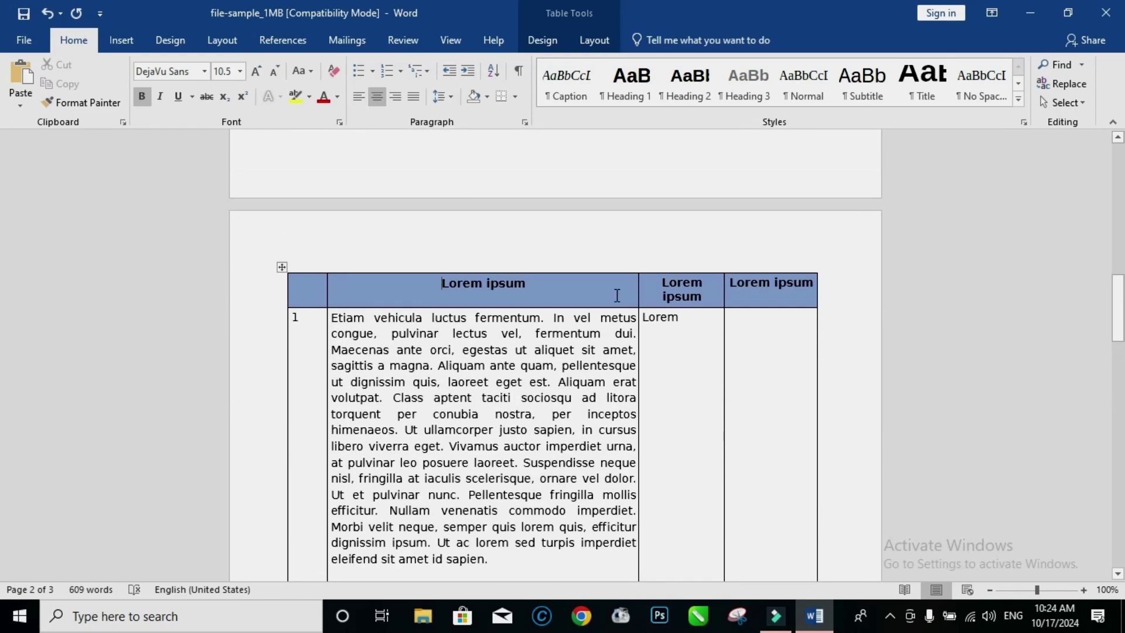
scroll(678, 283, down, 2)
scroll(678, 281, down, 6)
scroll(679, 279, down, 7)
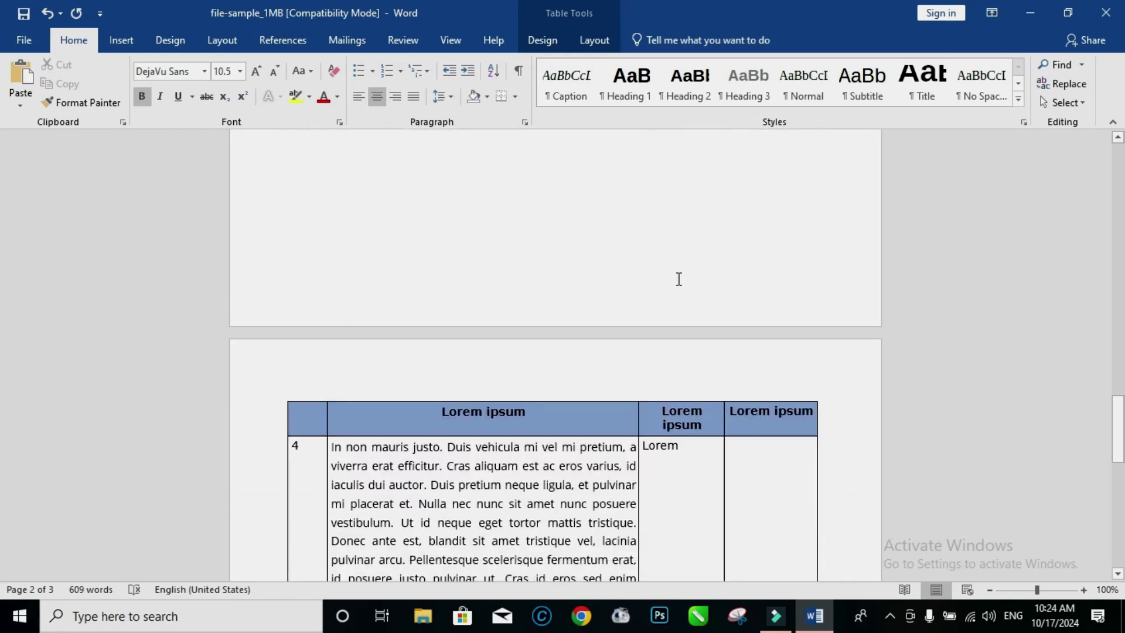
scroll(608, 343, down, 6)
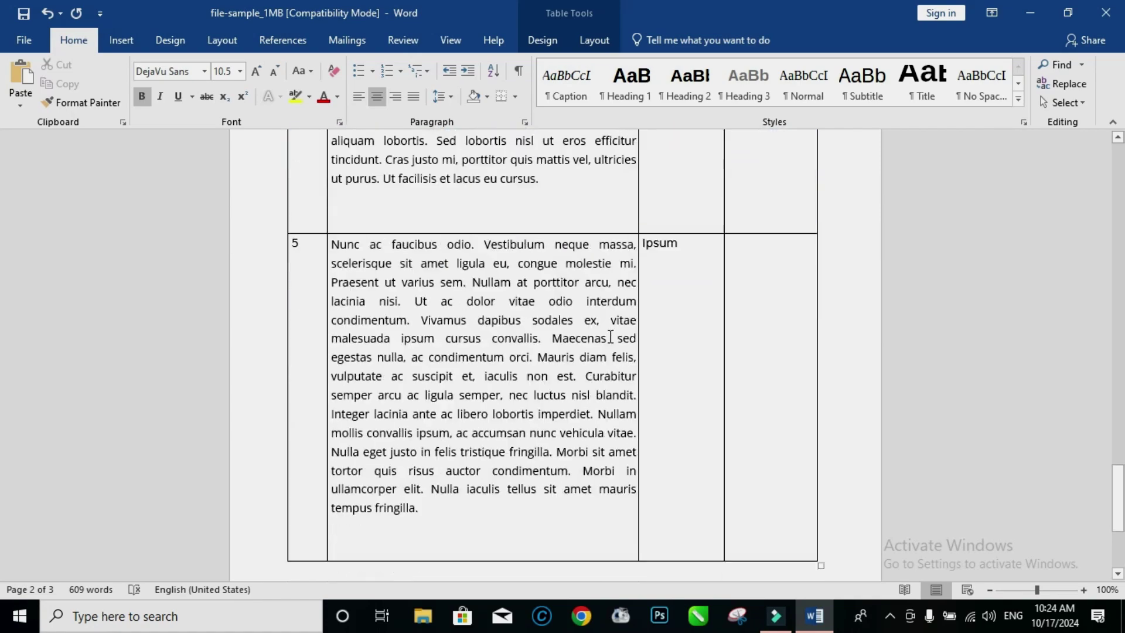
scroll(608, 329, down, 6)
scroll(610, 327, up, 10)
scroll(834, 251, up, 5)
scroll(687, 279, up, 3)
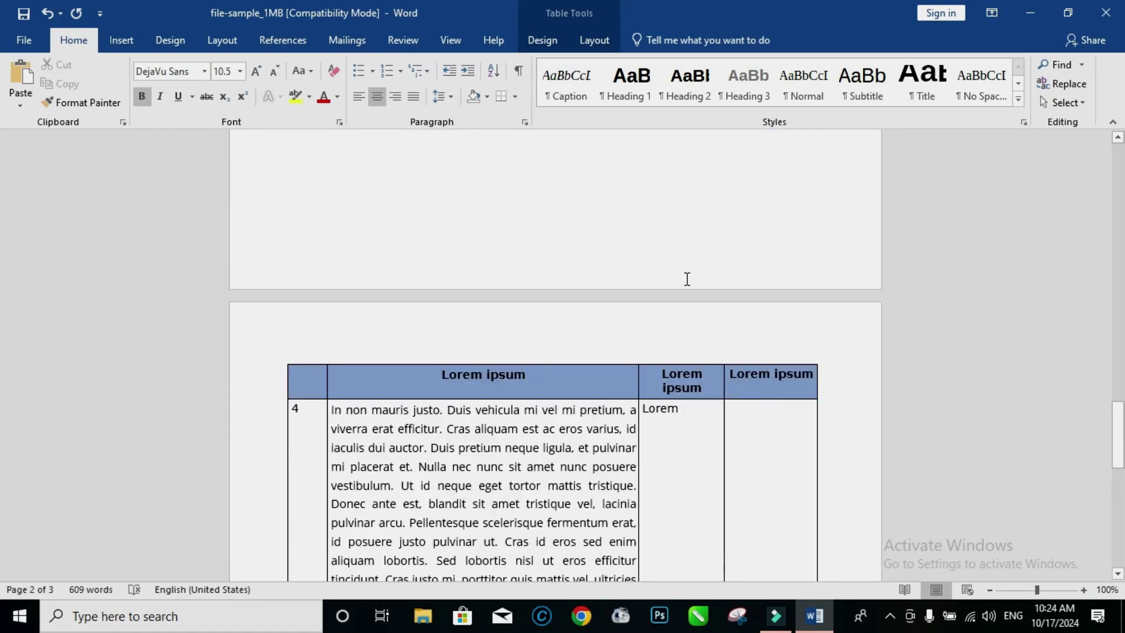
scroll(687, 279, up, 7)
- Switch the View zoom to Multiple Pages to show all three pages together
scroll(687, 279, up, 3)
click(453, 40)
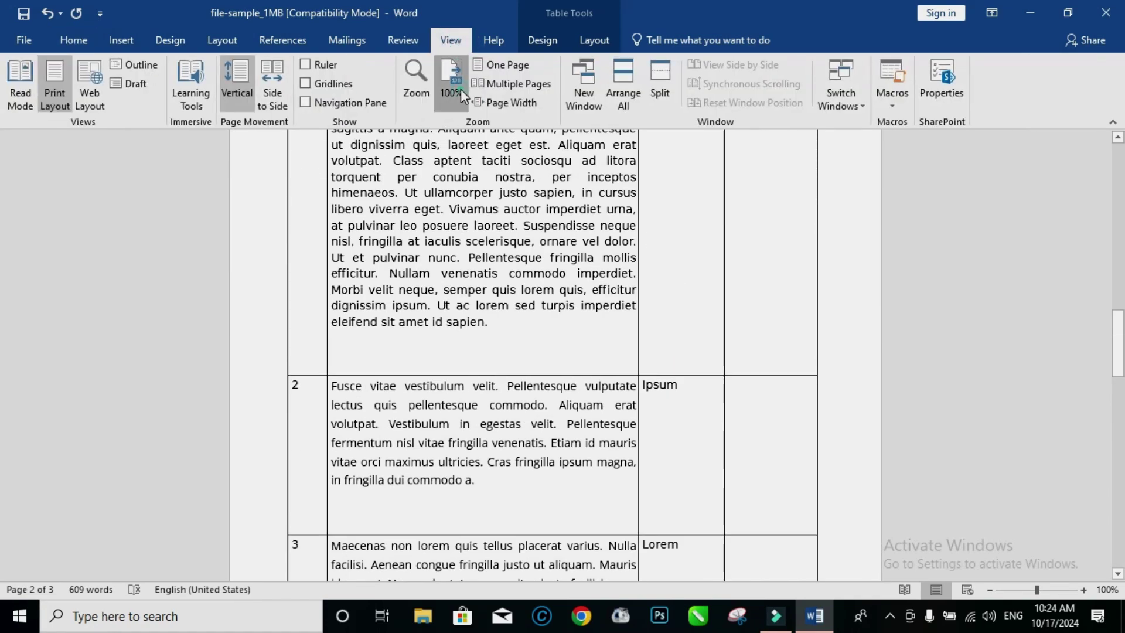
click(479, 83)
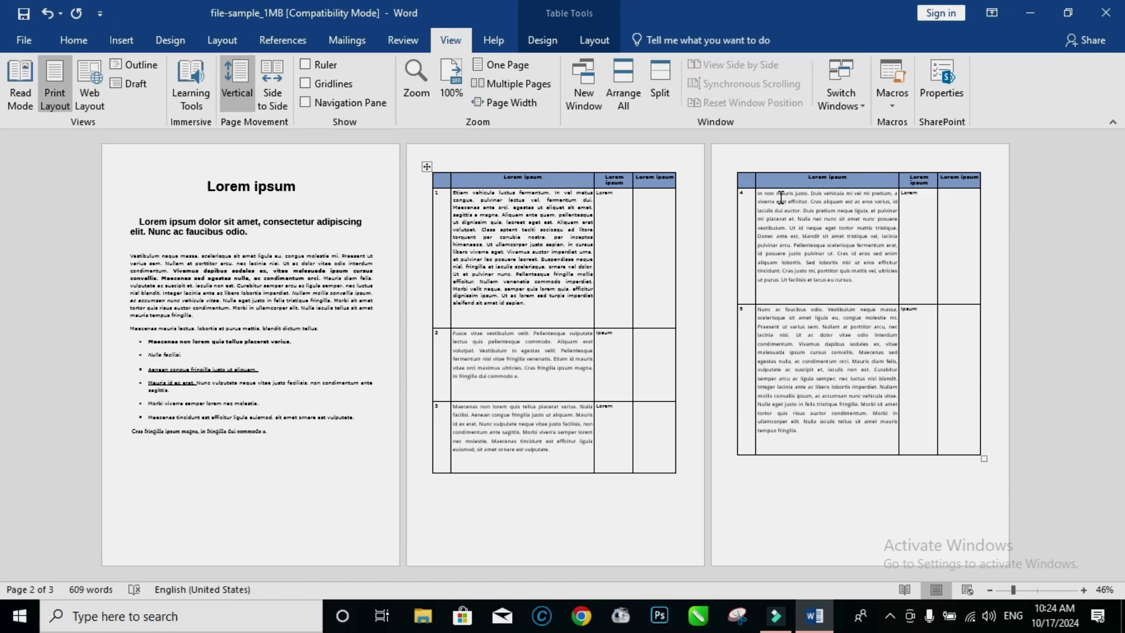